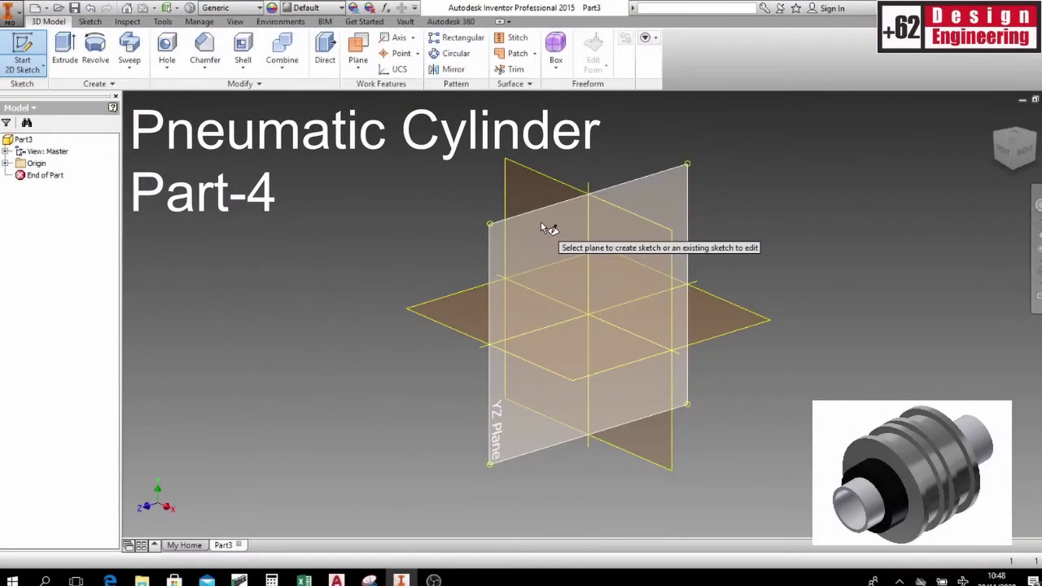
Step: Begin Sketch1 on the part's YZ plane
{"action": "left_click", "coordinate": [542, 227]}
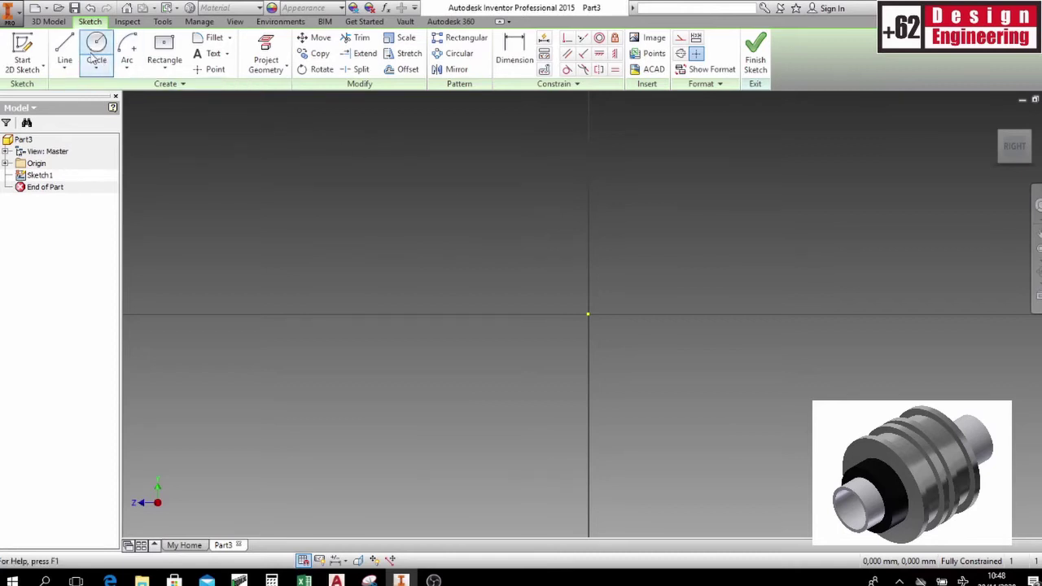
Step: Draw an 80 mm horizontal line starting at the sketch origin
{"action": "left_click", "coordinate": [64, 50]}
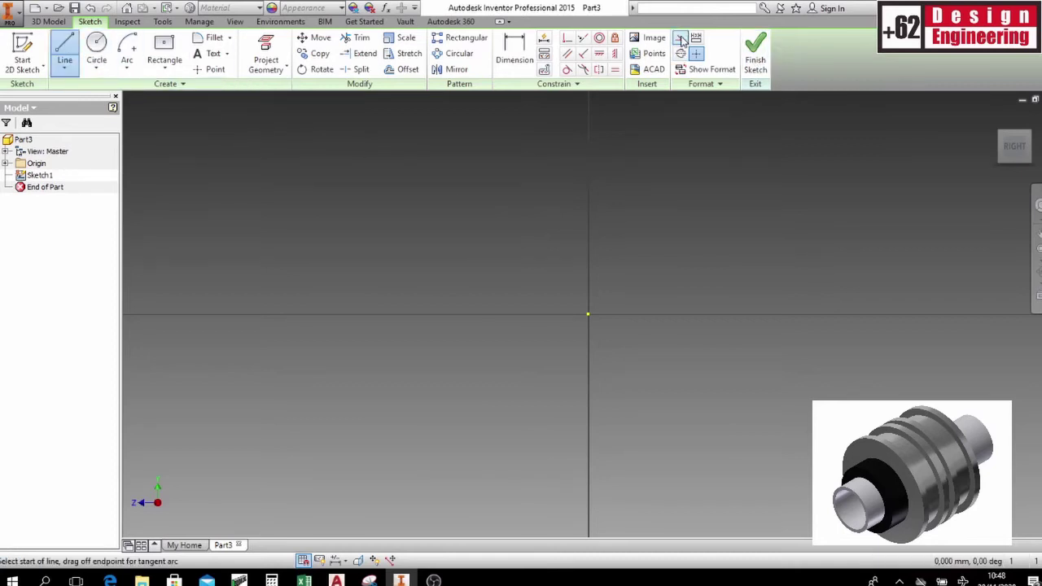
{"action": "left_click", "coordinate": [588, 314]}
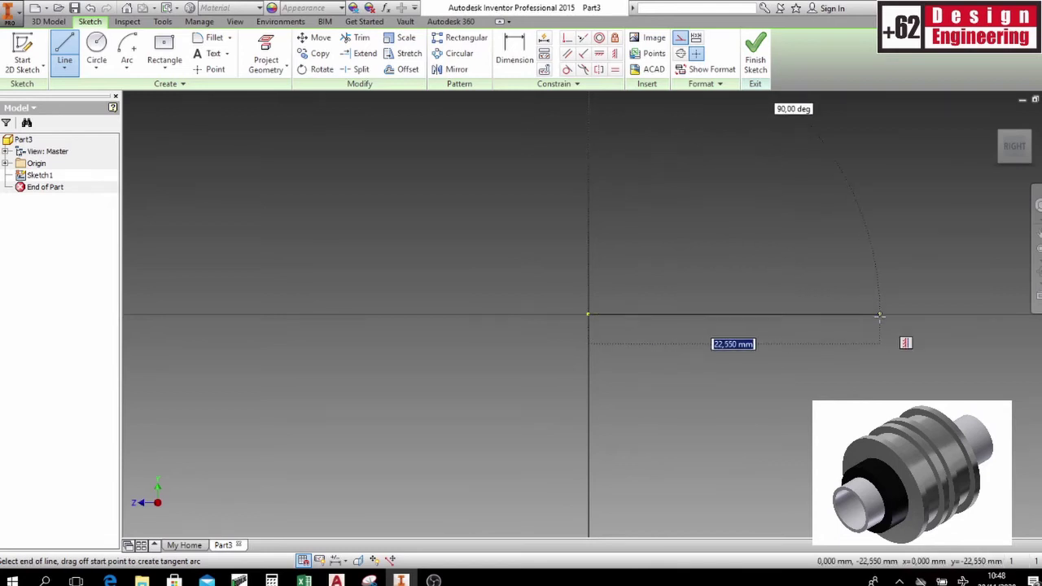
{"action": "type", "text": "80"}
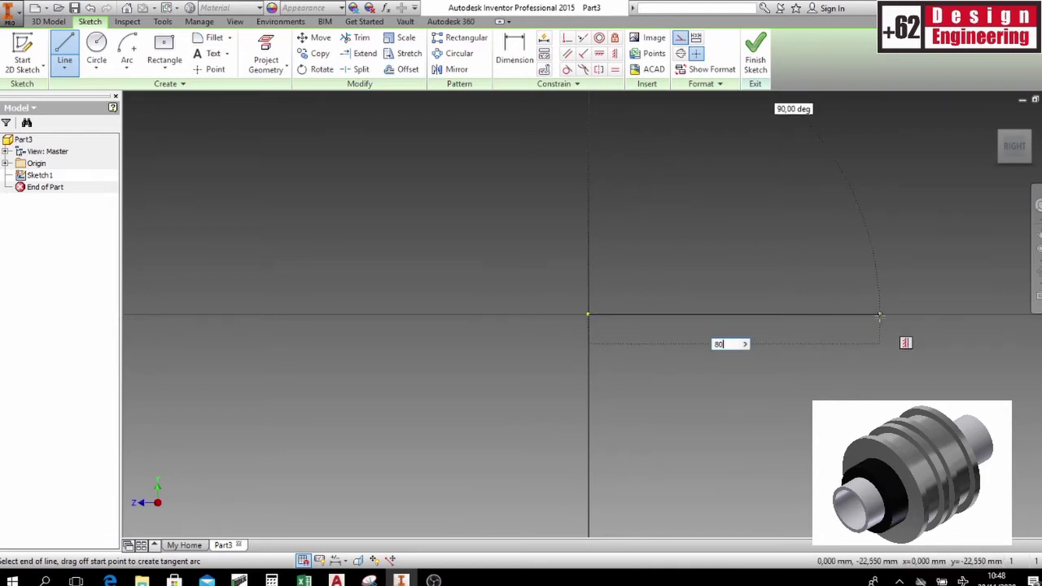
{"action": "key", "text": "Return"}
{"action": "key", "text": "Escape"}
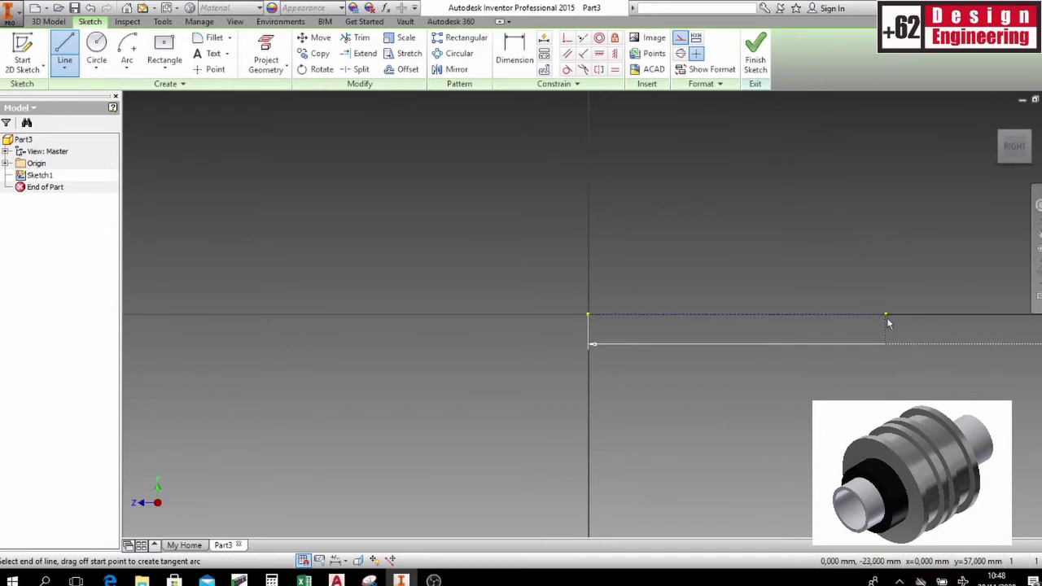
{"action": "key", "text": "Escape"}
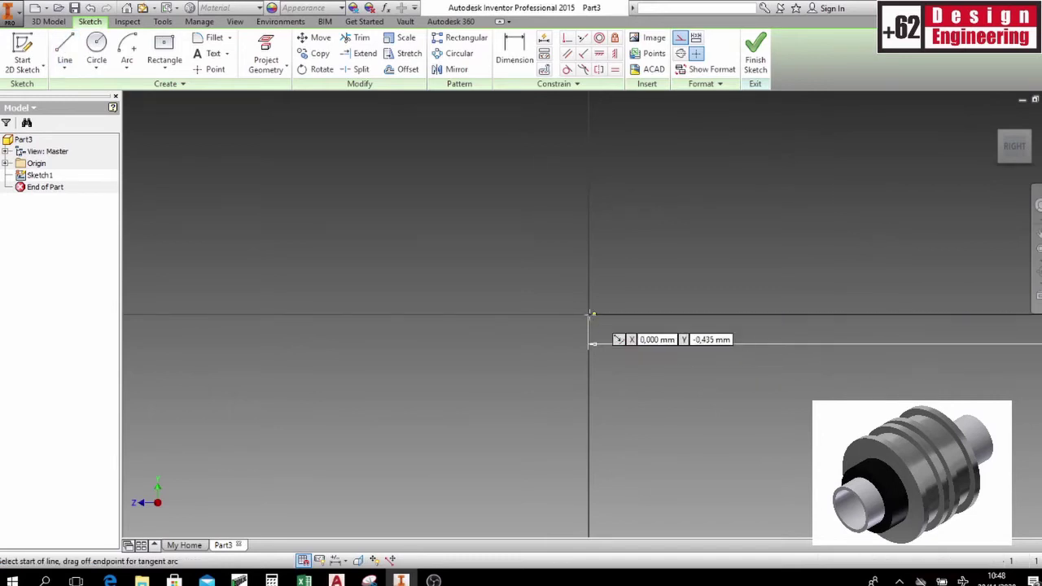
Step: Draw a vertical line rising from the origin
{"action": "left_click", "coordinate": [589, 314]}
{"action": "scroll", "coordinate": [715, 298], "scroll_direction": "down", "scroll_amount": 3}
{"action": "scroll", "coordinate": [716, 298], "scroll_direction": "down", "scroll_amount": 2}
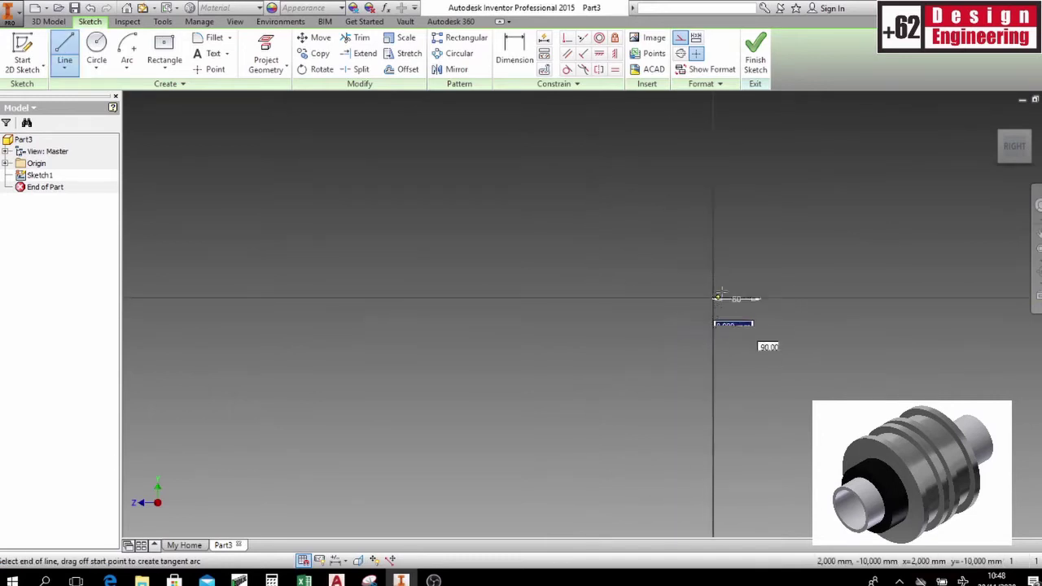
{"action": "scroll", "coordinate": [679, 311], "scroll_direction": "down", "scroll_amount": 2}
{"action": "scroll", "coordinate": [662, 265], "scroll_direction": "down", "scroll_amount": 1}
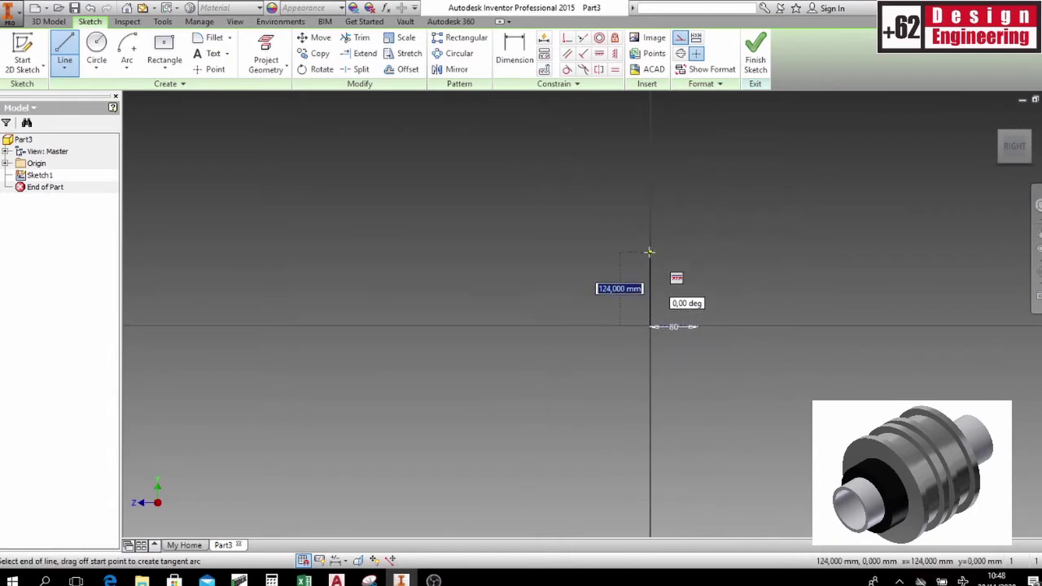
{"action": "left_click", "coordinate": [650, 122]}
{"action": "key", "text": "Escape"}
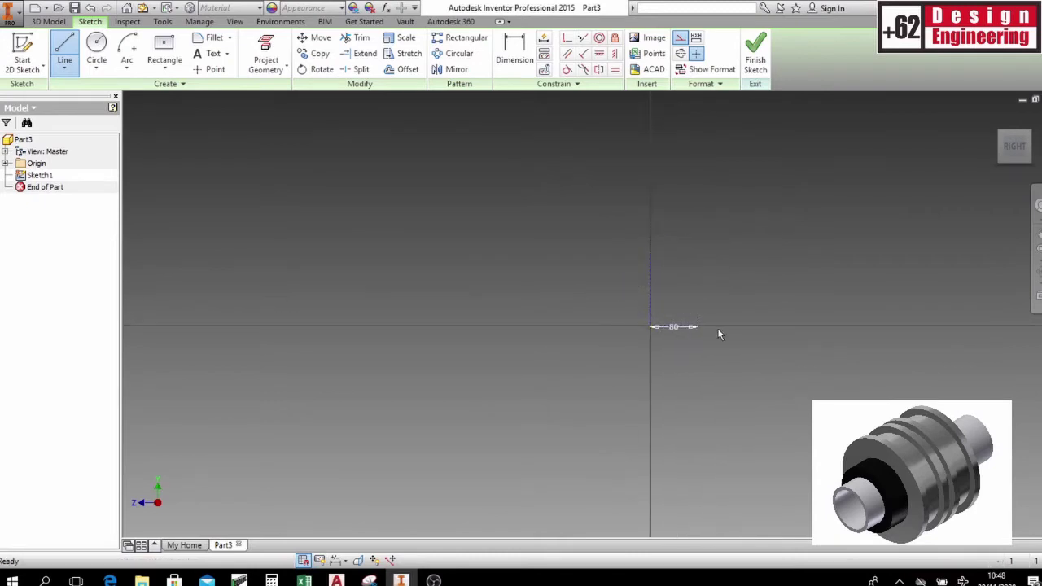
{"action": "scroll", "coordinate": [708, 330], "scroll_direction": "up", "scroll_amount": 4}
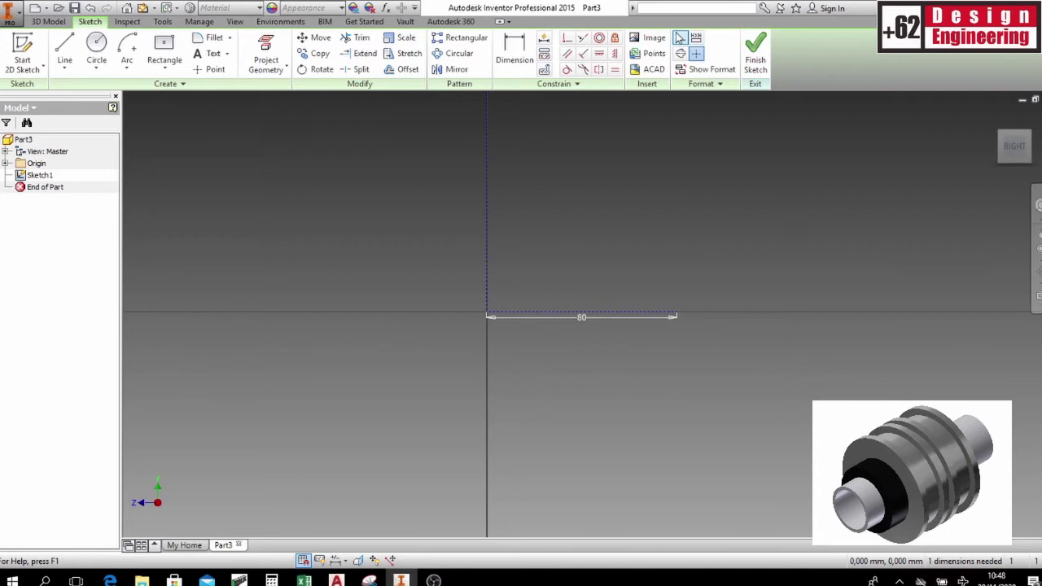
Step: From the 80 mm line's right end, draw up, then add 5 mm and 15 mm segments
{"action": "key", "text": "l"}
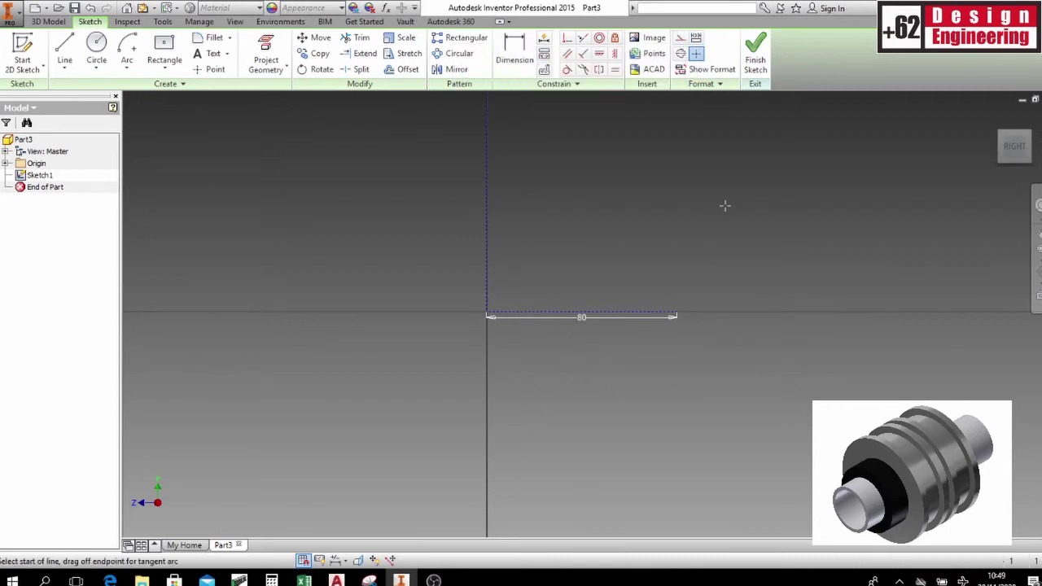
{"action": "left_click", "coordinate": [675, 315]}
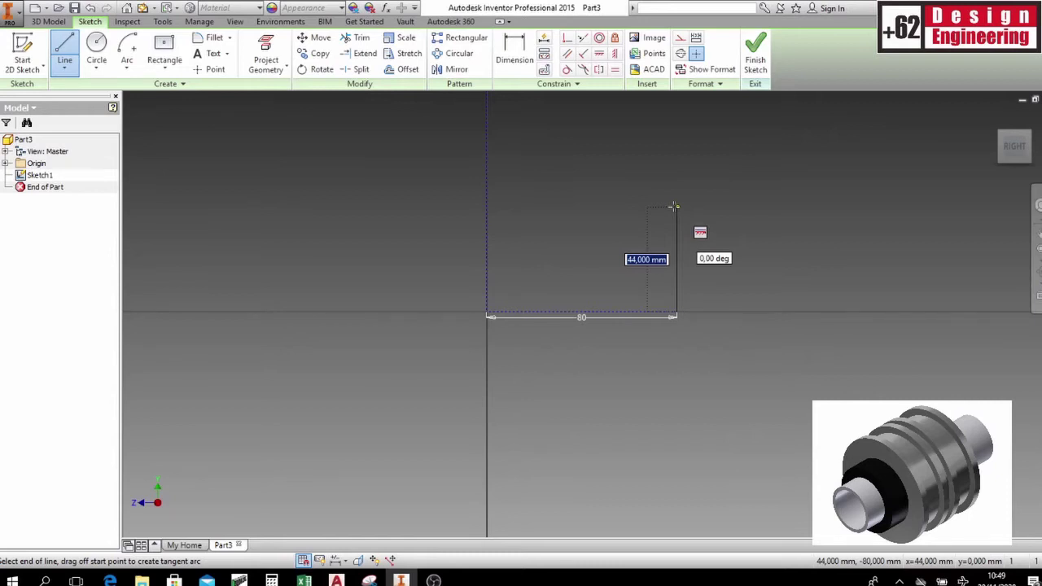
{"action": "left_click", "coordinate": [674, 207]}
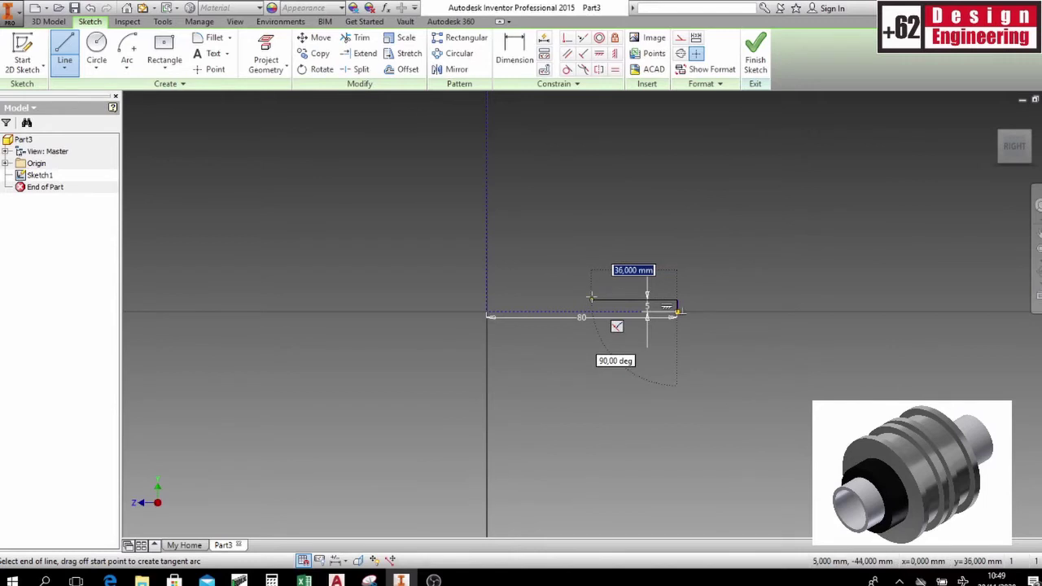
{"action": "type", "text": "5"}
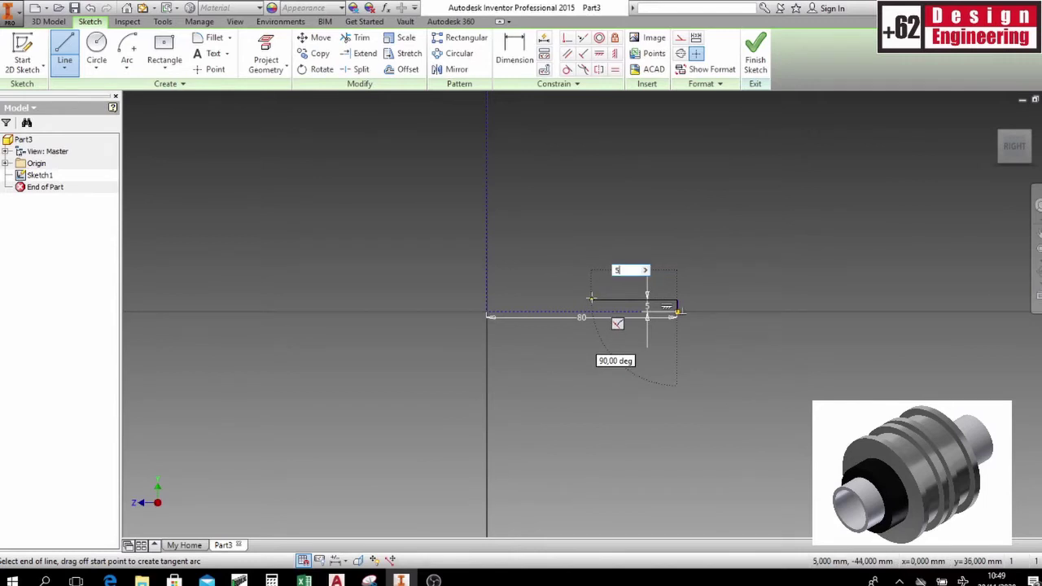
{"action": "key", "text": "Return"}
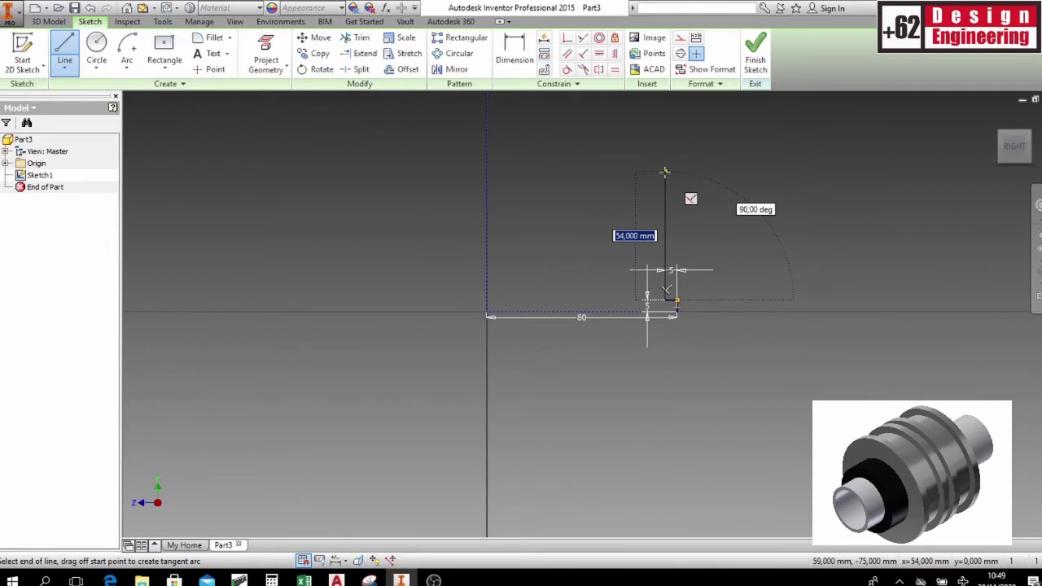
{"action": "type", "text": "15"}
{"action": "key", "text": "Return"}
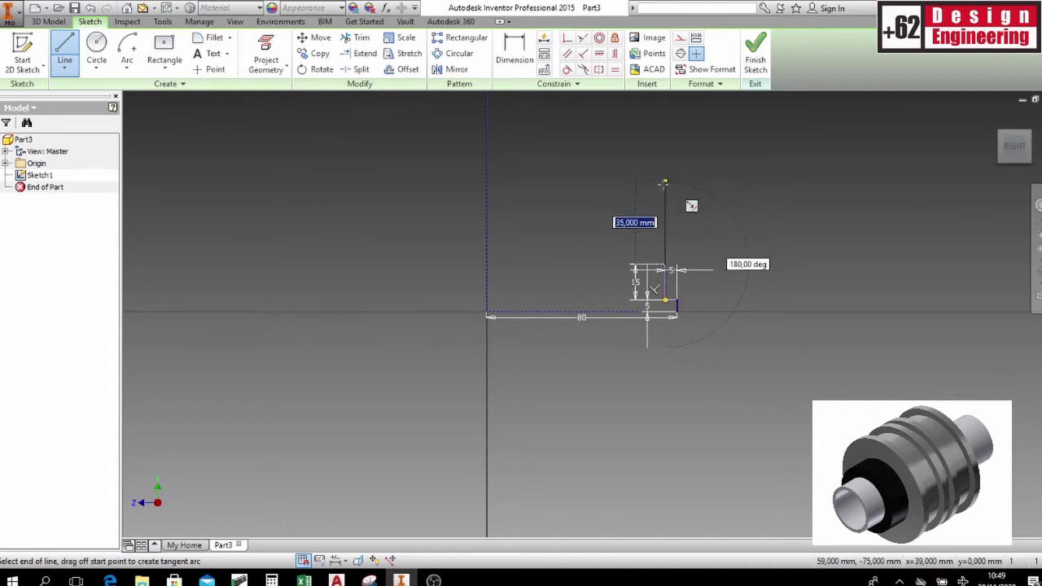
Step: Continue the stepped grooves with alternating 5 mm horizontal and vertical segments
{"action": "scroll", "coordinate": [691, 267], "scroll_direction": "down", "scroll_amount": 5}
{"action": "scroll", "coordinate": [692, 266], "scroll_direction": "up", "scroll_amount": 5}
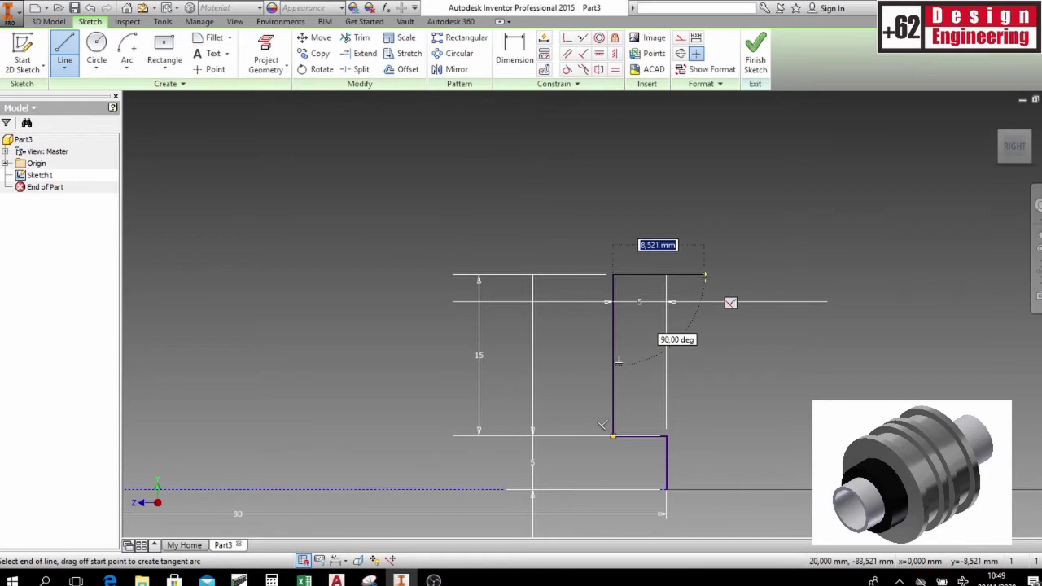
{"action": "type", "text": "5"}
{"action": "key", "text": "Return"}
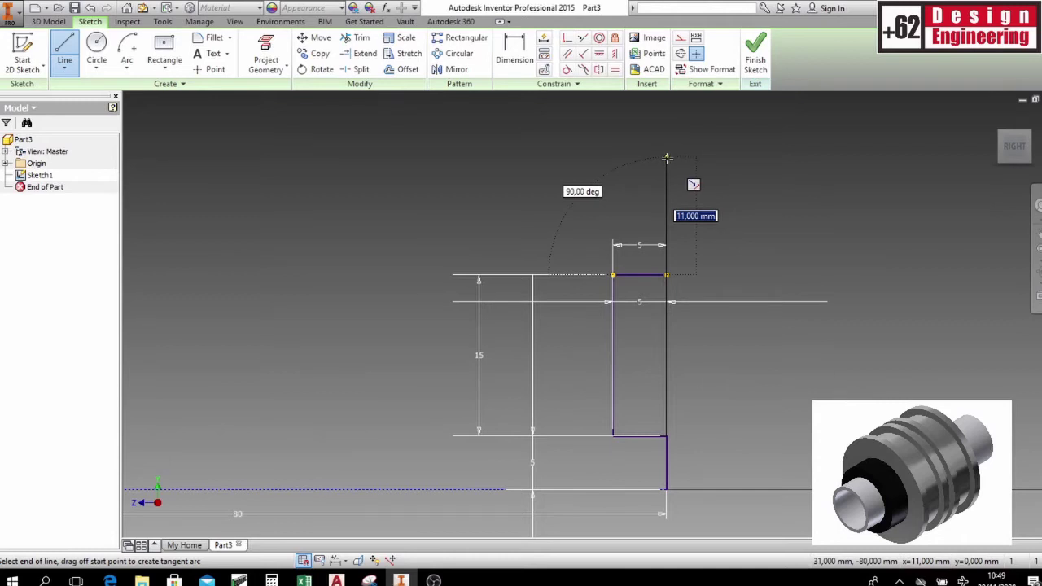
{"action": "type", "text": "5"}
{"action": "key", "text": "Return"}
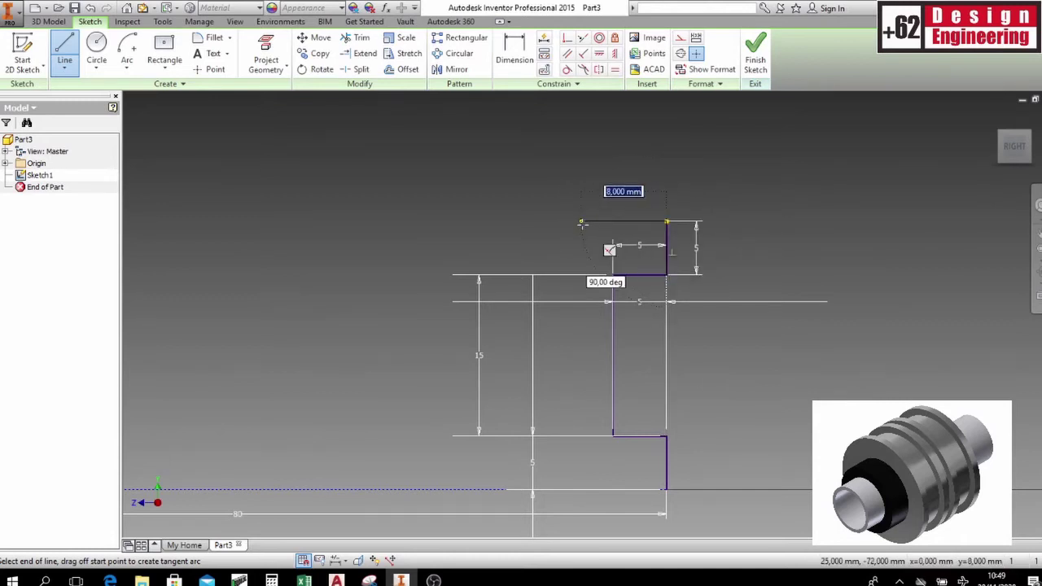
{"action": "type", "text": "5"}
{"action": "key", "text": "Return"}
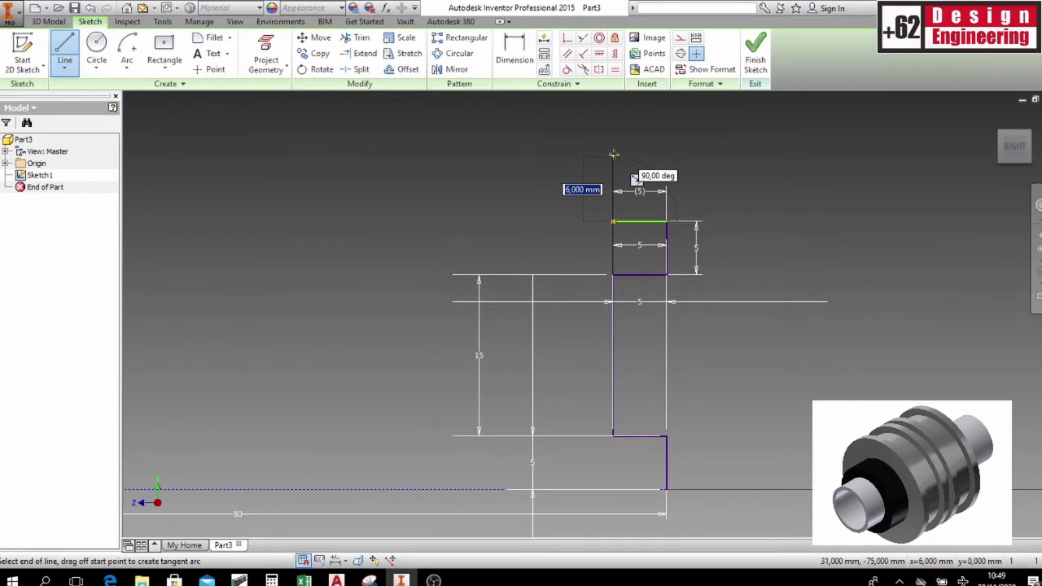
{"action": "type", "text": "5"}
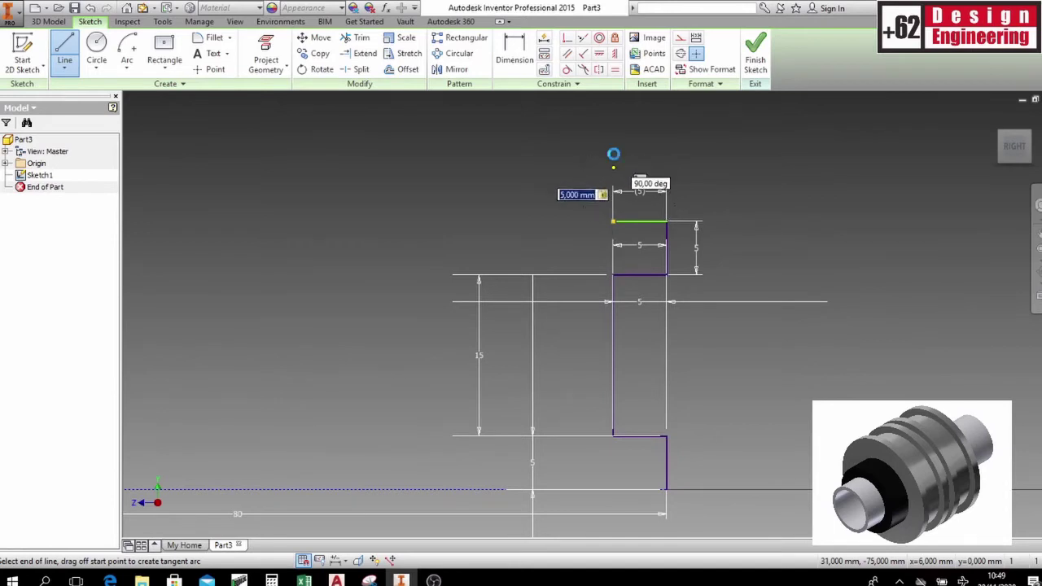
{"action": "key", "text": "Return"}
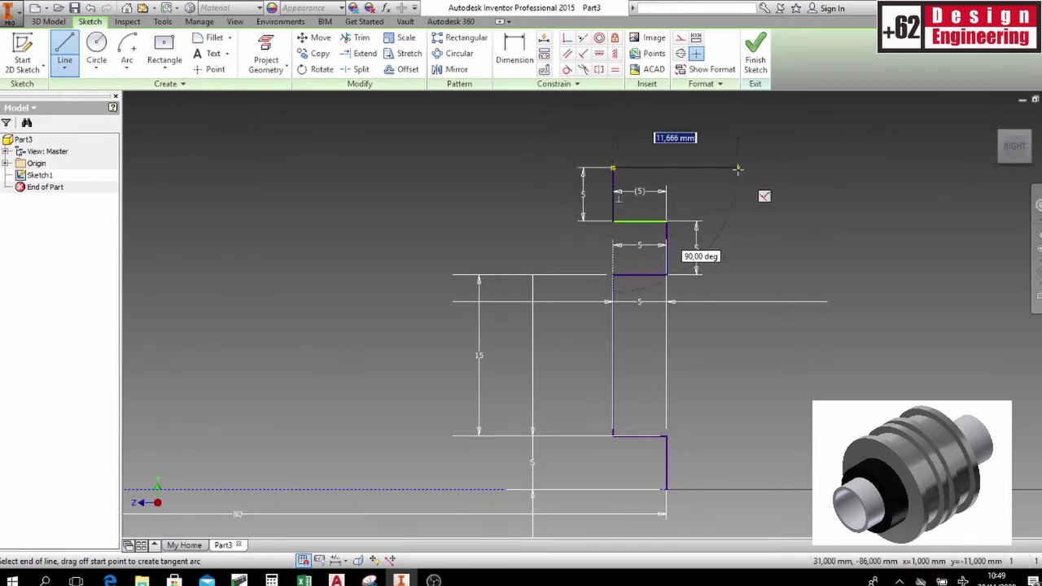
{"action": "type", "text": "5"}
{"action": "key", "text": "Return"}
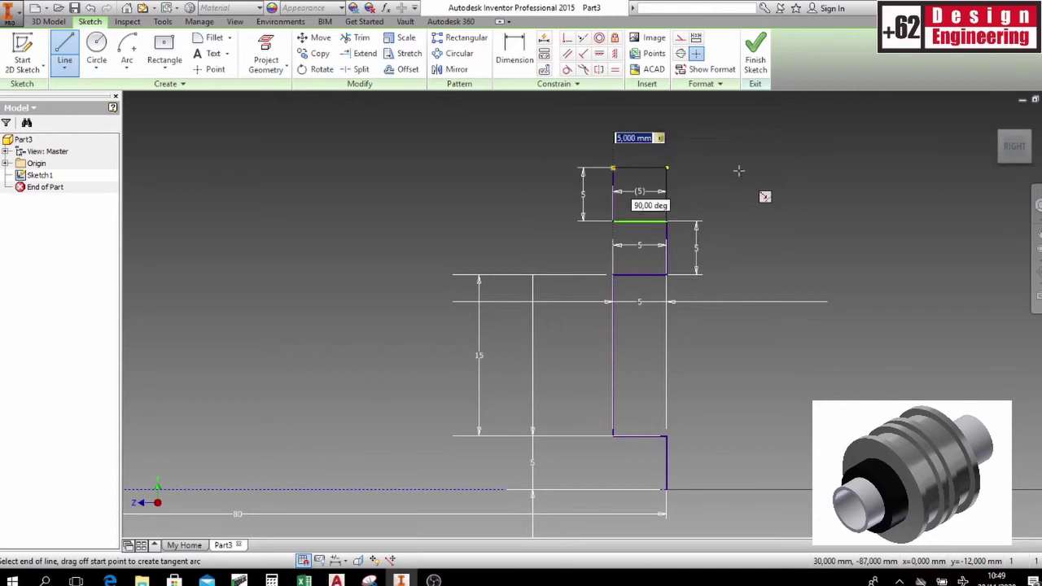
Step: Add the remaining stepped segments of 5, 5, 15, 5 and 5 mm
{"action": "middle_click_drag", "start_coordinate": [738, 168], "coordinate": [713, 318]}
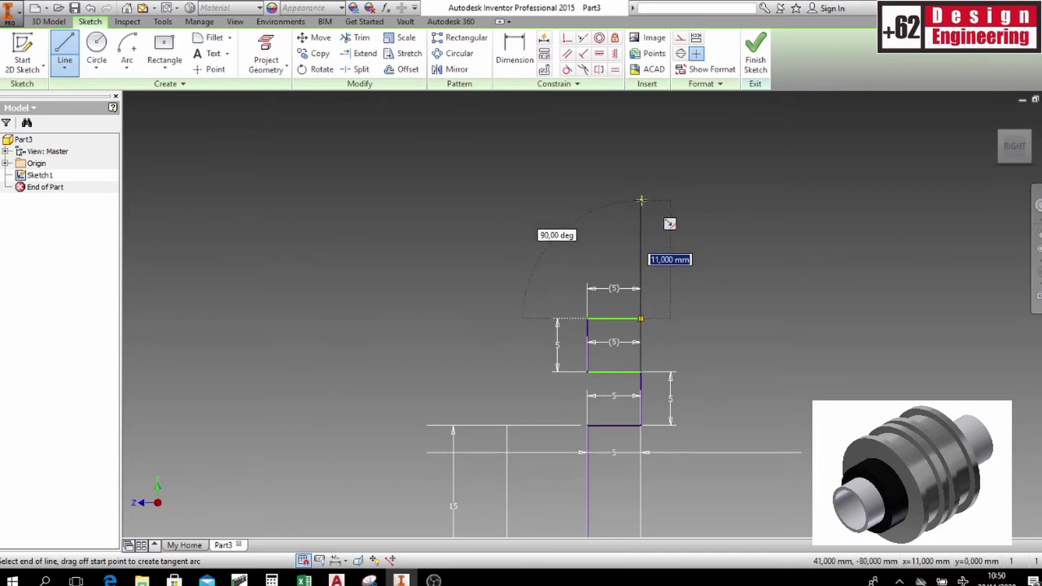
{"action": "type", "text": "5"}
{"action": "key", "text": "Return"}
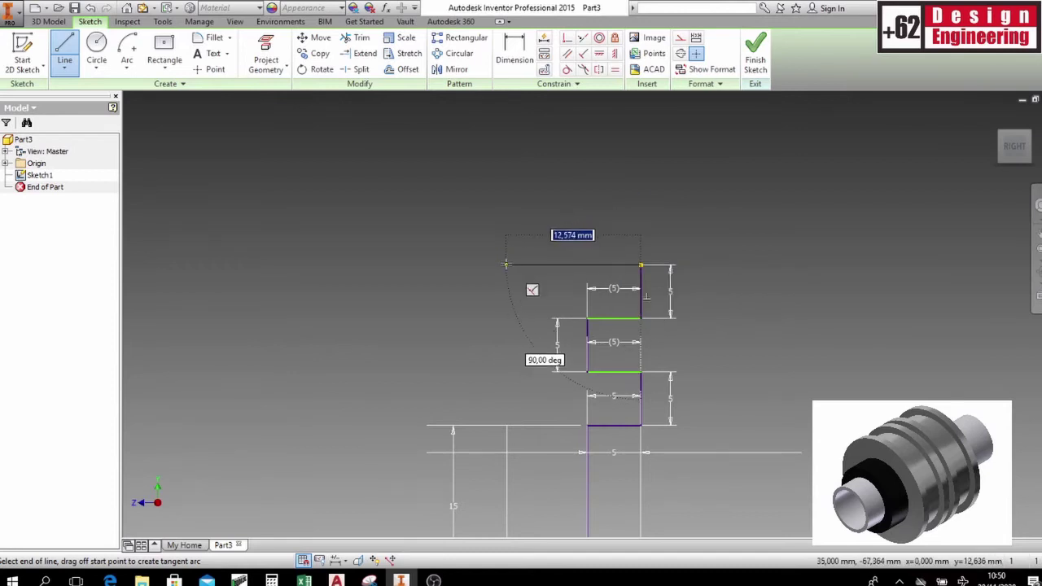
{"action": "type", "text": "5"}
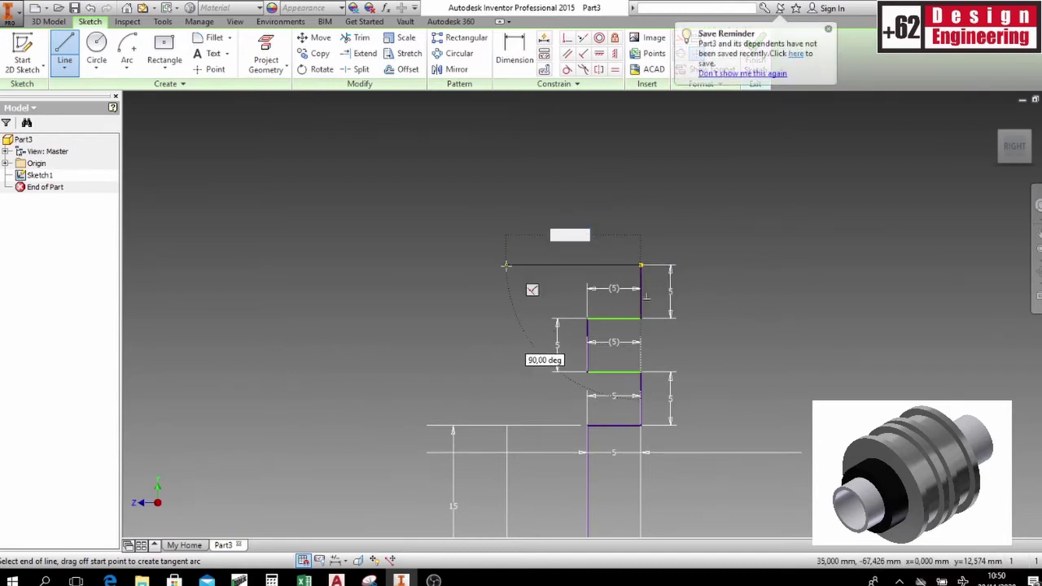
{"action": "key", "text": "Return"}
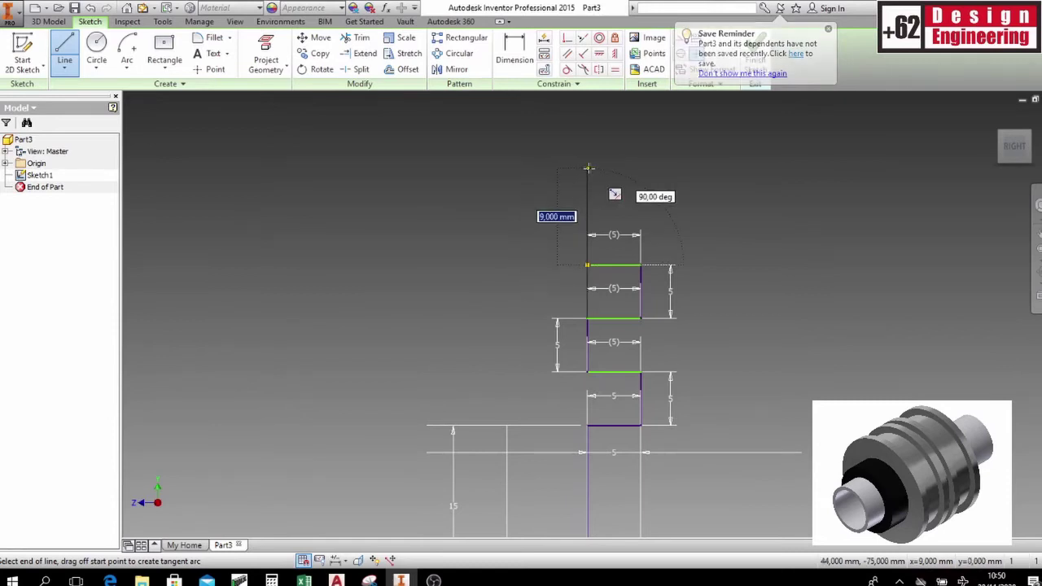
{"action": "type", "text": "15"}
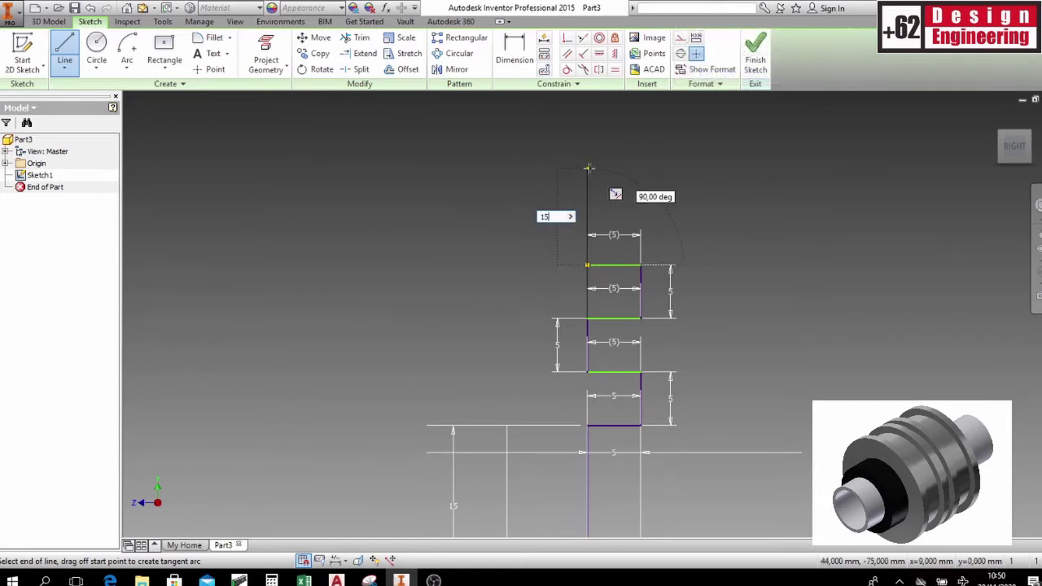
{"action": "key", "text": "Return"}
{"action": "middle_click_drag", "start_coordinate": [560, 130], "coordinate": [557, 291]}
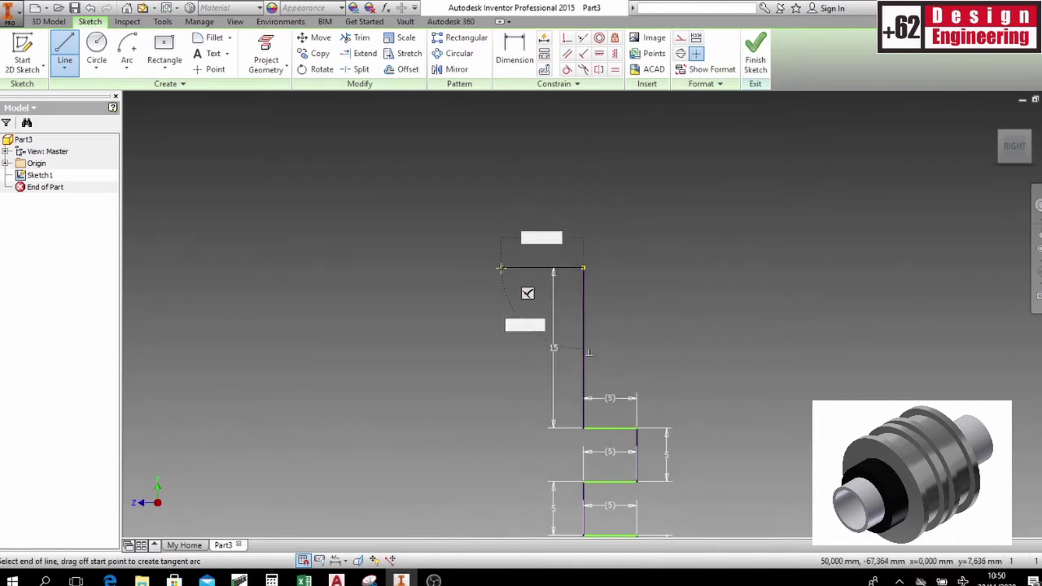
{"action": "type", "text": "5"}
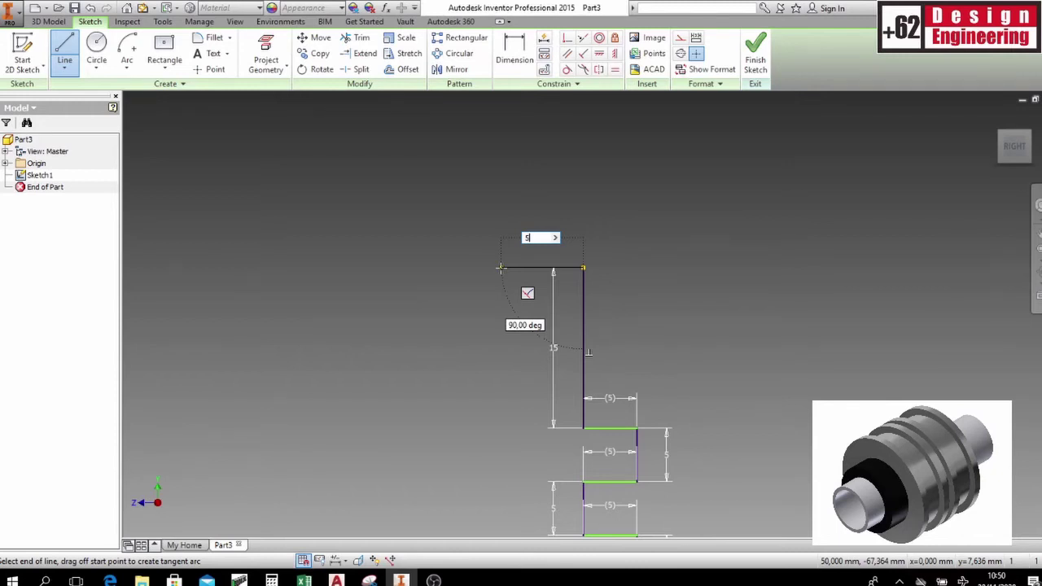
{"action": "key", "text": "BackSpace"}
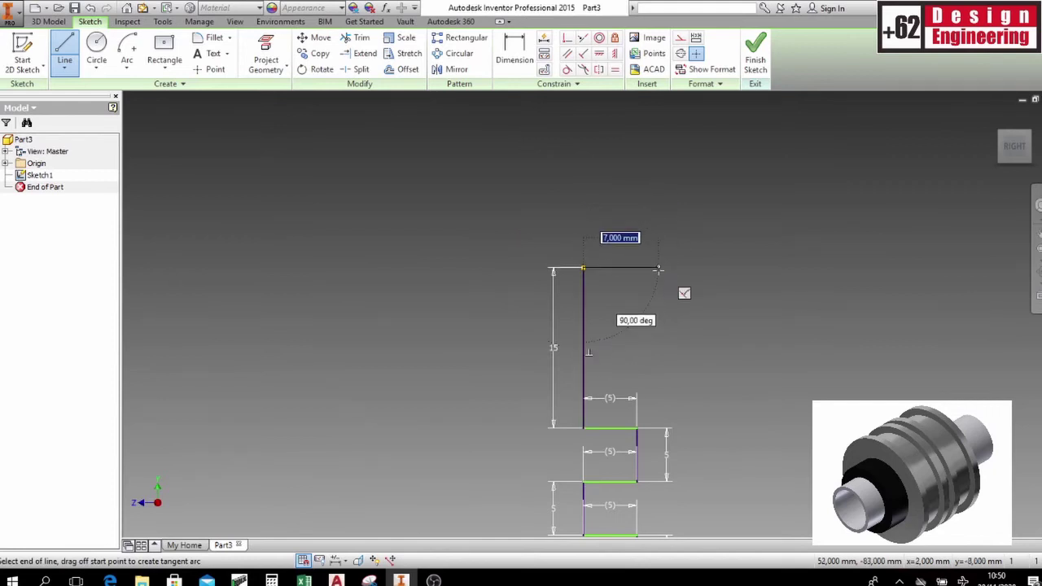
{"action": "type", "text": "5"}
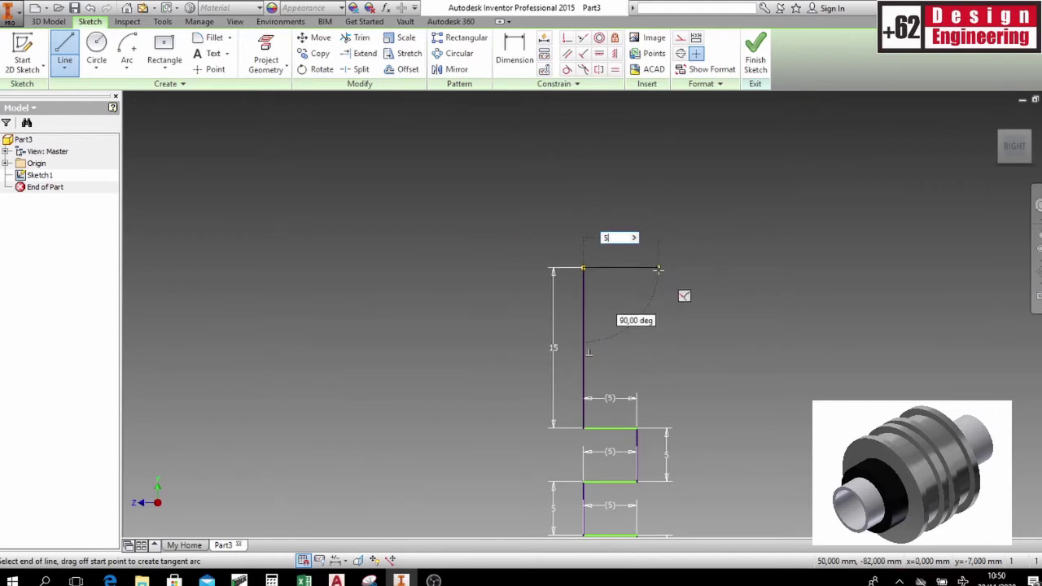
{"action": "key", "text": "Return"}
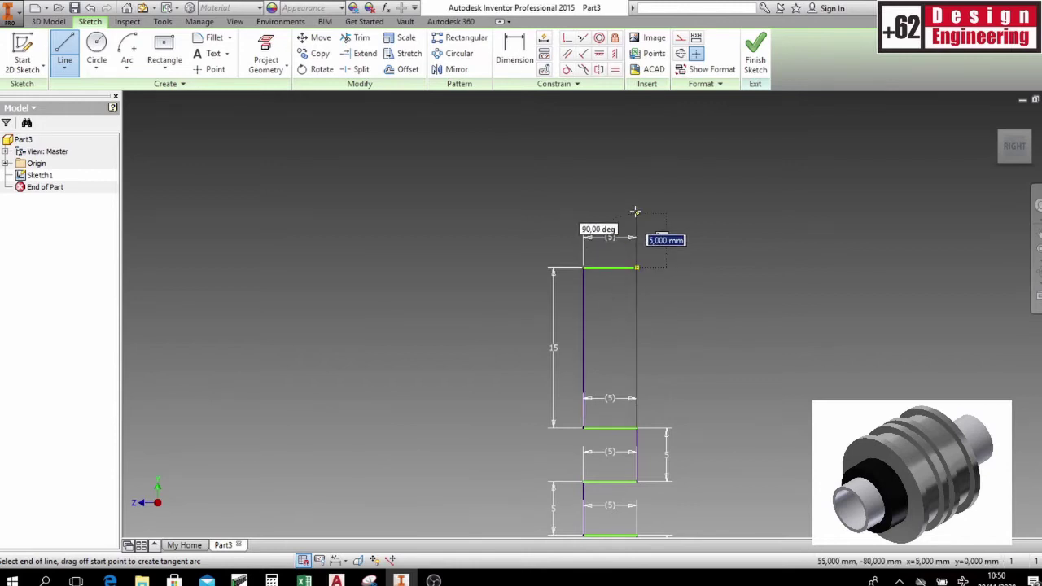
{"action": "type", "text": "5"}
{"action": "key", "text": "Return"}
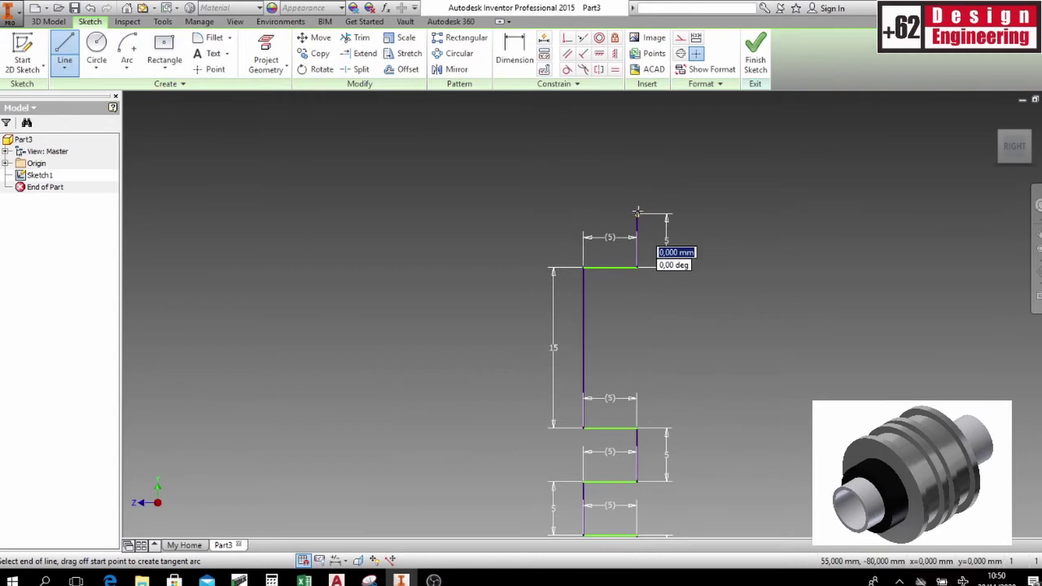
Step: Close the outline with the 80 mm top, 55 mm side and bottom lines
{"action": "scroll", "coordinate": [493, 222], "scroll_direction": "down", "scroll_amount": 5}
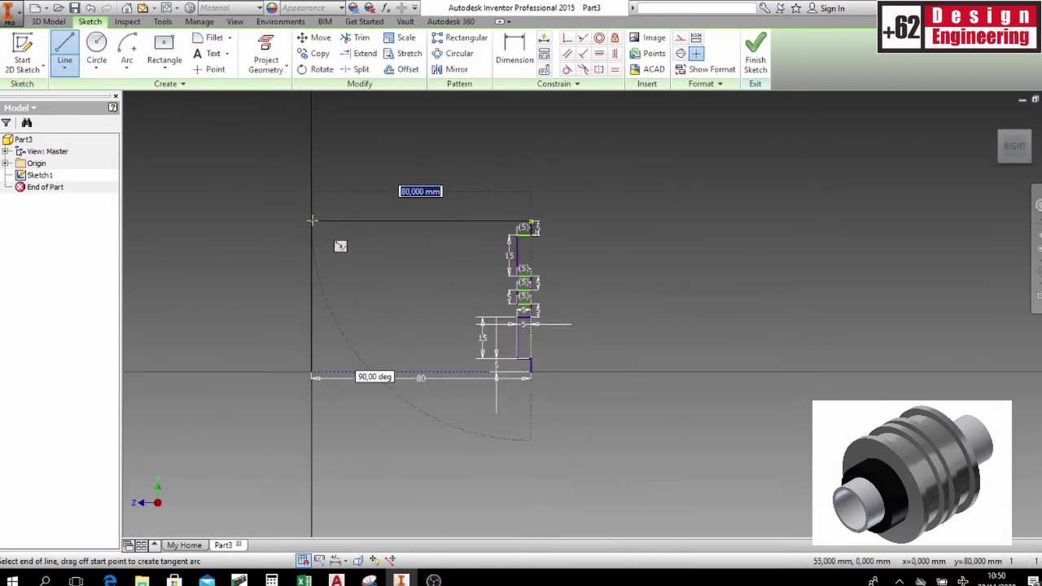
{"action": "left_click", "coordinate": [311, 220]}
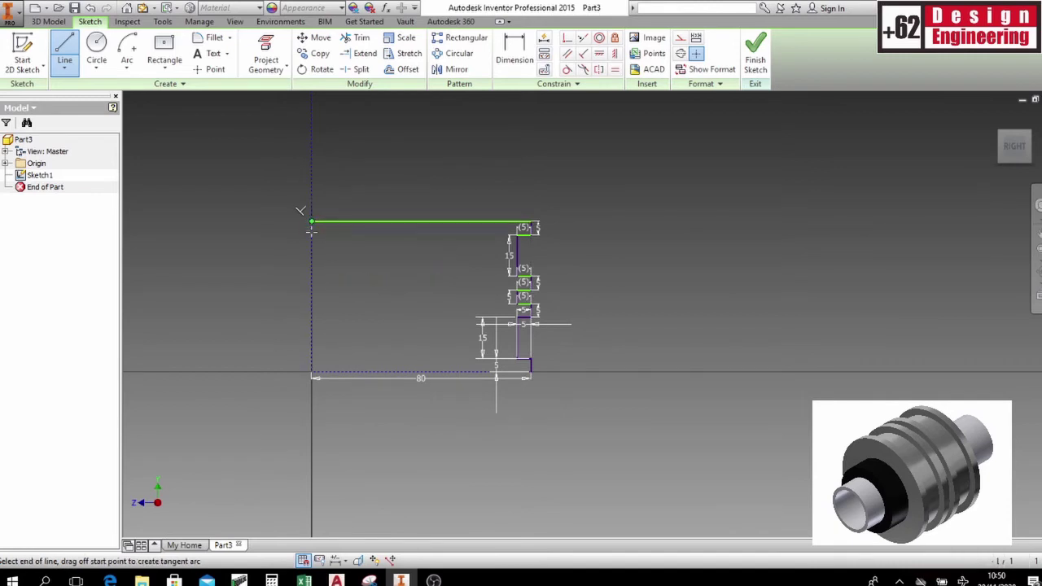
{"action": "left_click", "coordinate": [311, 372]}
{"action": "key", "text": "Escape"}
{"action": "left_click", "coordinate": [554, 400]}
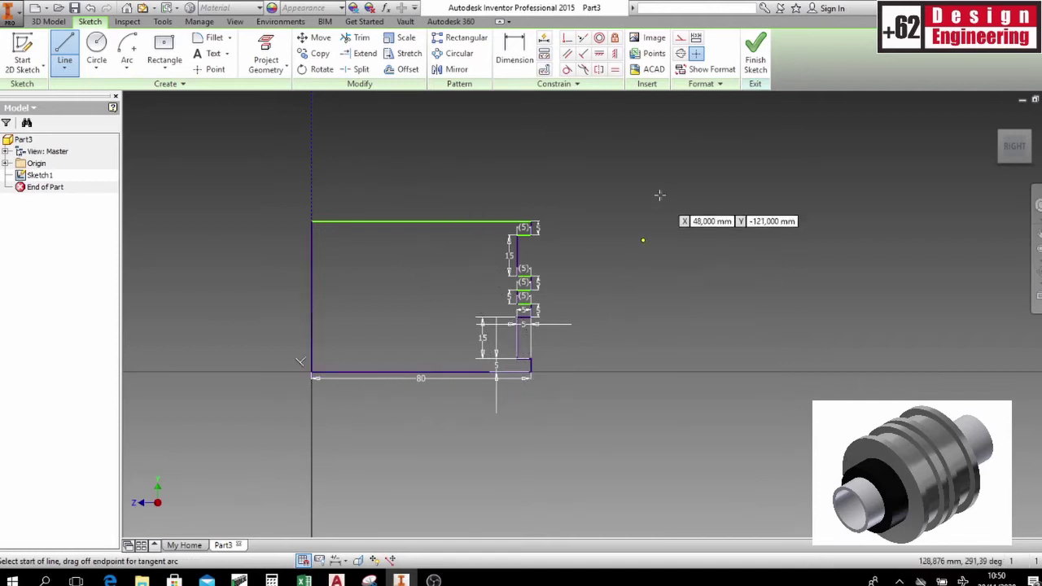
Step: Finish the sketch after a briefly cancelled dimension command
{"action": "right_click", "coordinate": [649, 170]}
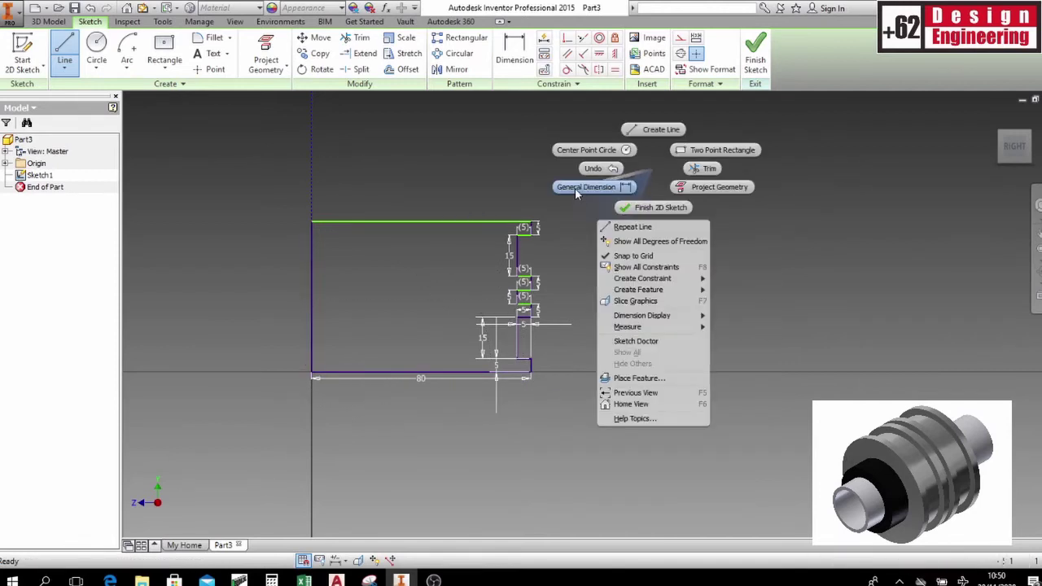
{"action": "left_click", "coordinate": [575, 188]}
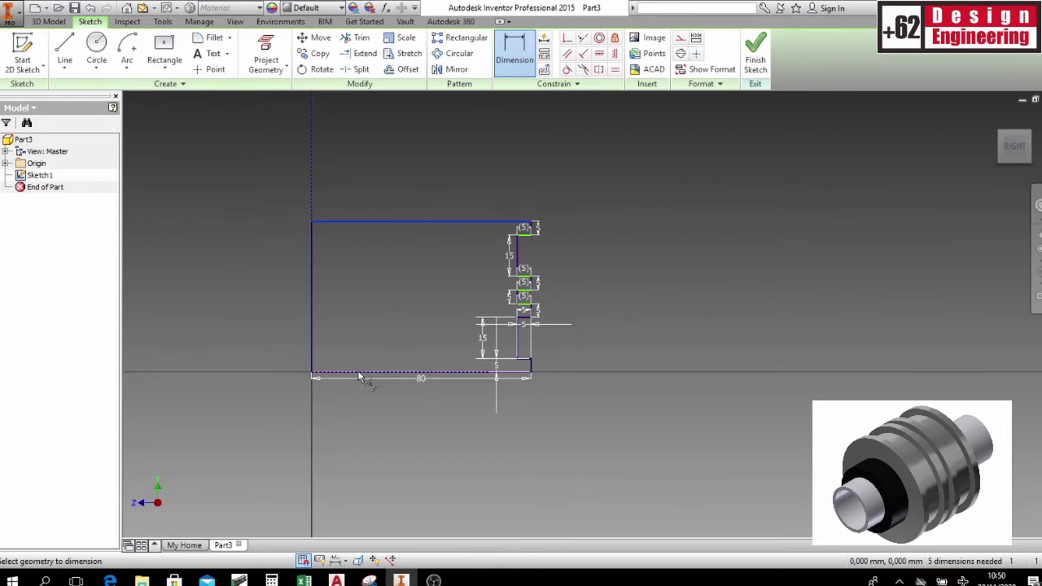
{"action": "key", "text": "Escape"}
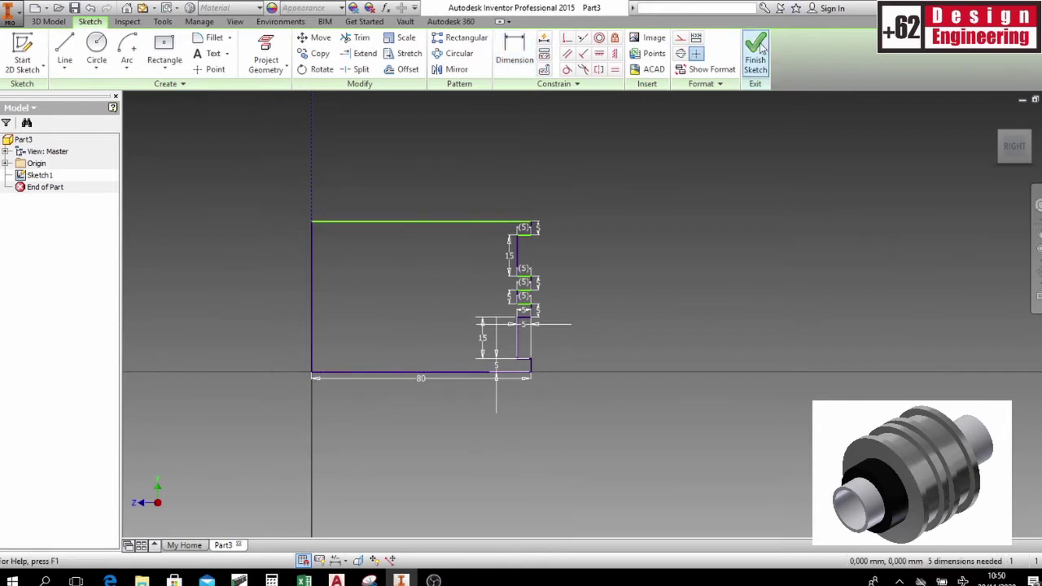
{"action": "left_click", "coordinate": [759, 48]}
Step: Revolve the profile a full turn about its left edge instead of extruding it
{"action": "mouse_move", "coordinate": [725, 176]}
{"action": "middle_mouse_down"}
{"action": "mouse_move", "coordinate": [609, 319]}
{"action": "mouse_move", "coordinate": [579, 304]}
{"action": "middle_mouse_up"}
{"action": "key", "text": "e"}
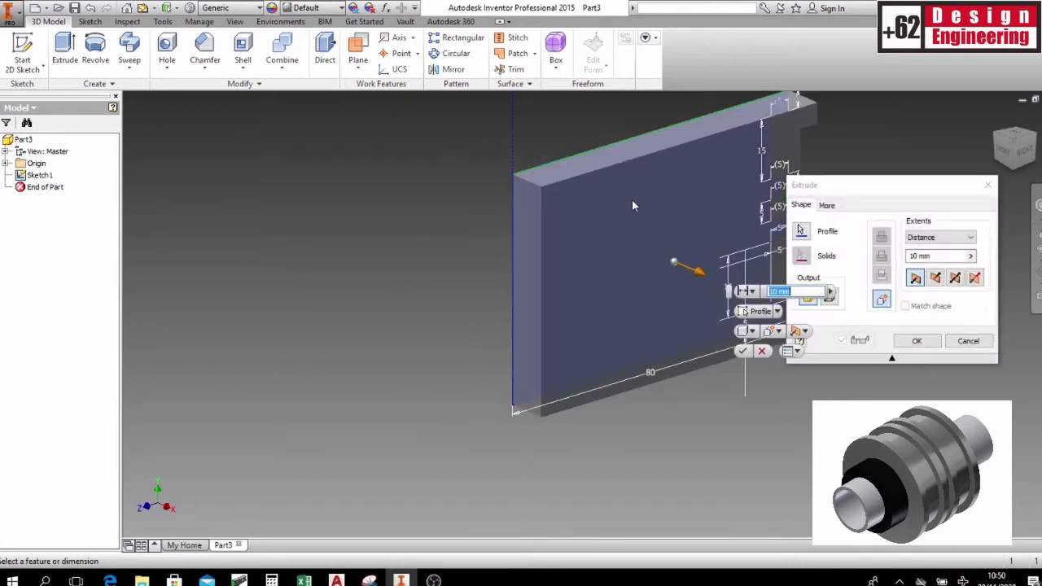
{"action": "key", "text": "Escape"}
{"action": "key", "text": "r"}
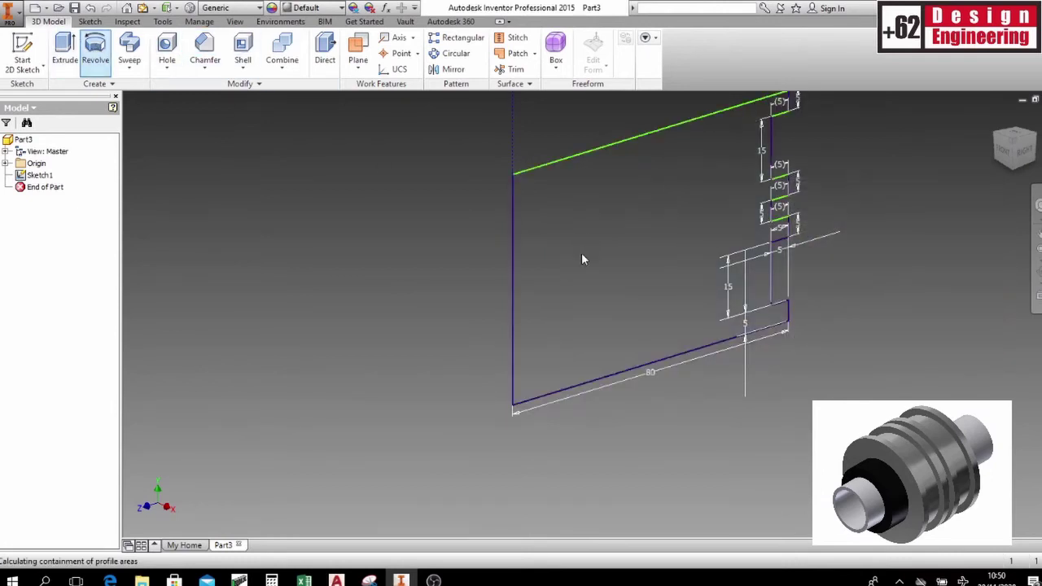
{"action": "left_click", "coordinate": [512, 233]}
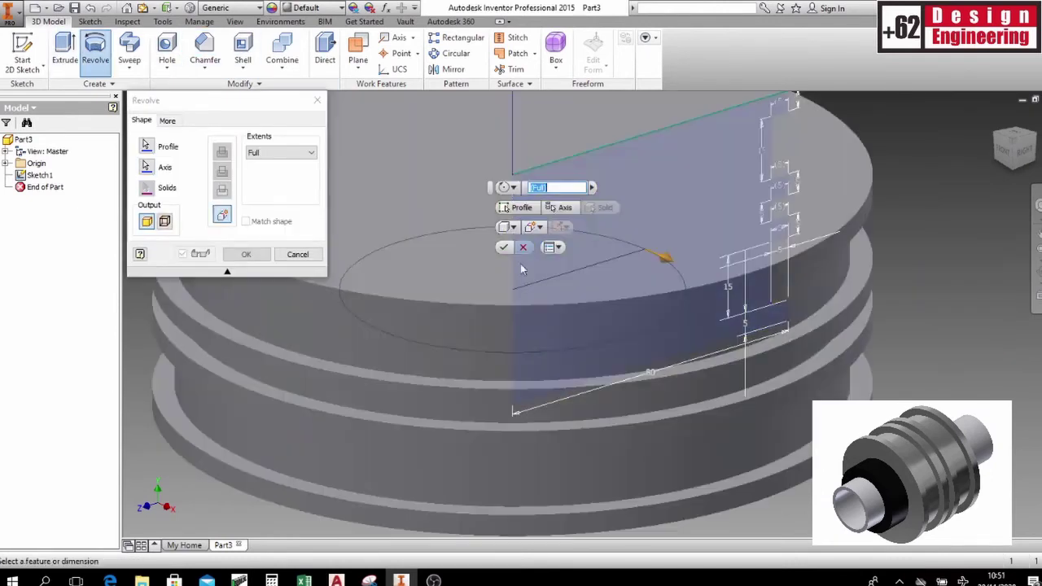
{"action": "scroll", "coordinate": [688, 289], "scroll_direction": "up", "scroll_amount": 5}
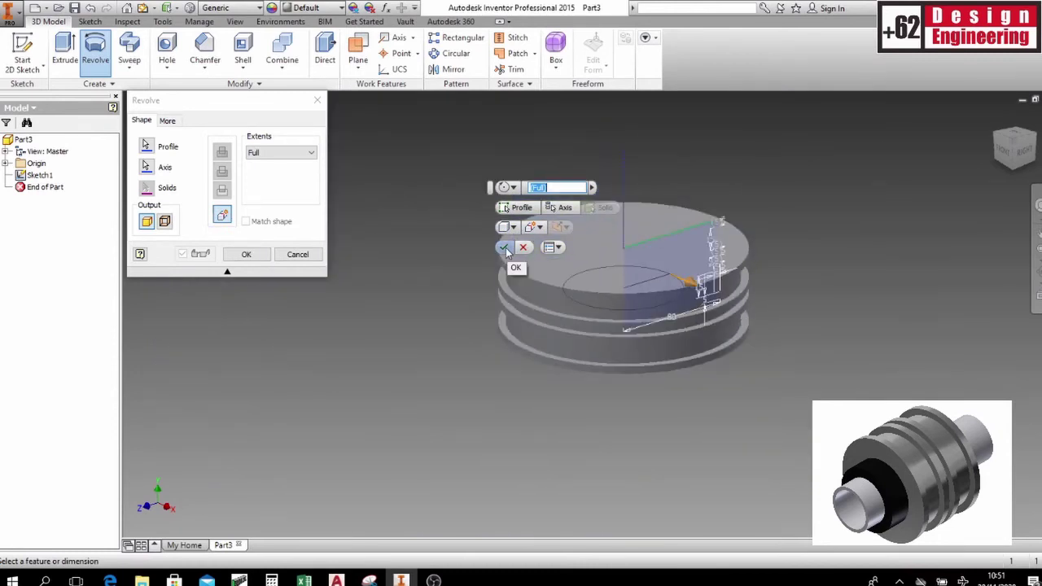
{"action": "left_click", "coordinate": [505, 248]}
Step: Set the visual style to shaded with edges and orient the disc's flat face forward
{"action": "middle_click_drag", "start_coordinate": [744, 221], "coordinate": [615, 279]}
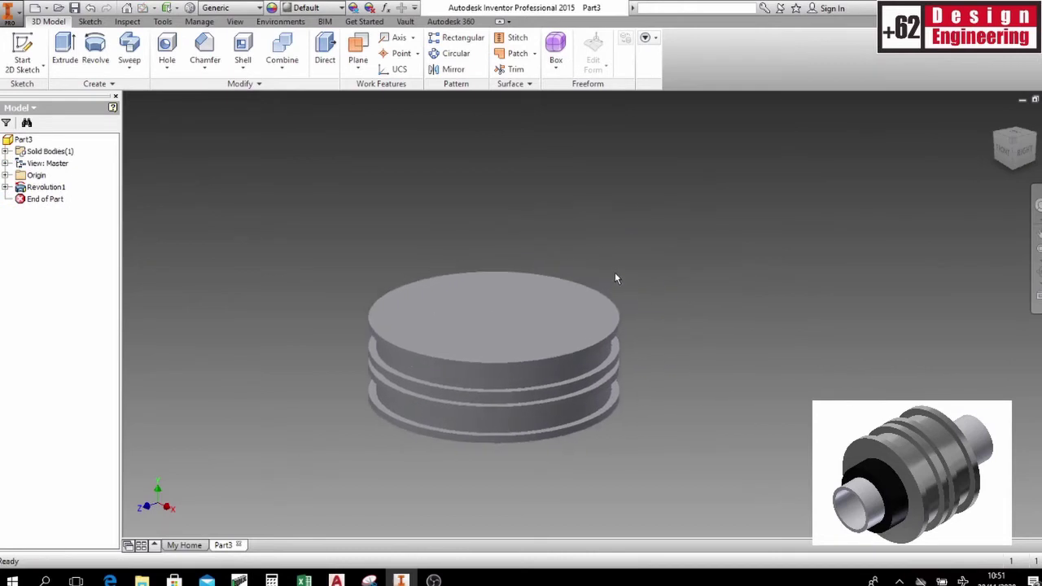
{"action": "mouse_move", "coordinate": [510, 289]}
{"action": "middle_mouse_down", "text": "shift"}
{"action": "mouse_move", "coordinate": [693, 236]}
{"action": "mouse_move", "coordinate": [639, 328]}
{"action": "middle_mouse_up", "text": "shift"}
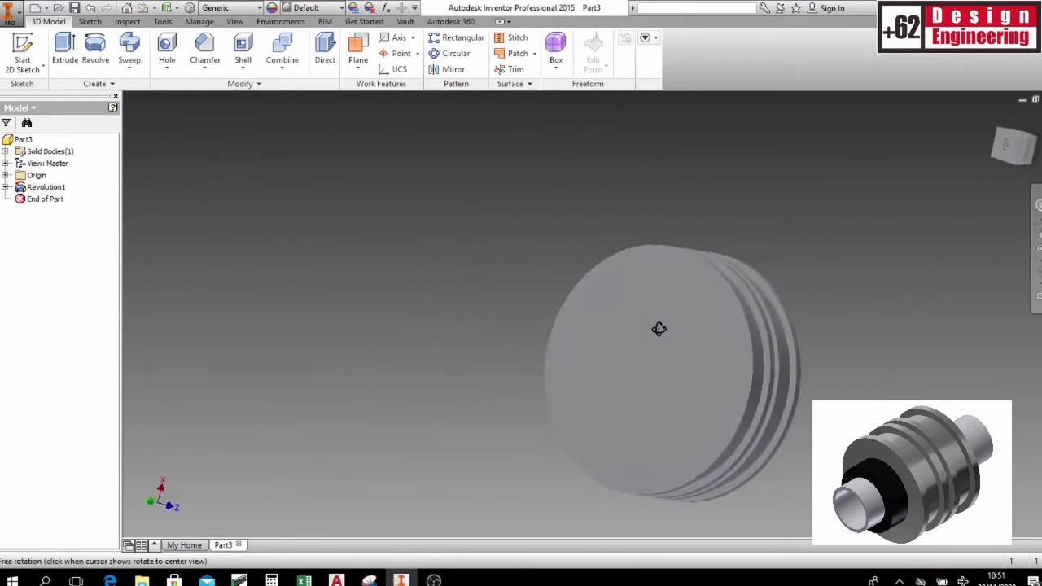
{"action": "left_click", "coordinate": [234, 21]}
{"action": "left_click", "coordinate": [147, 51]}
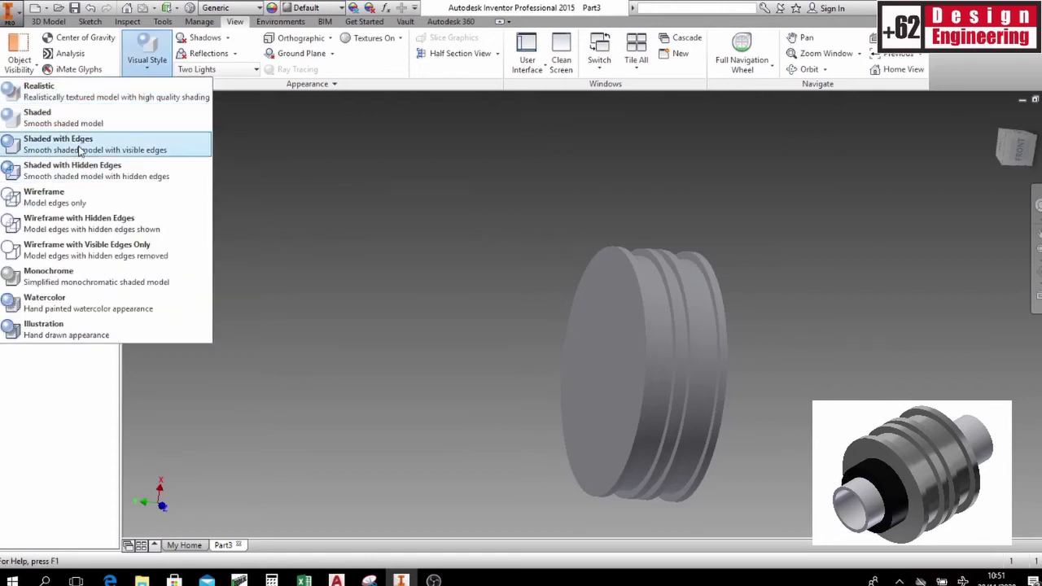
{"action": "left_click", "coordinate": [80, 150]}
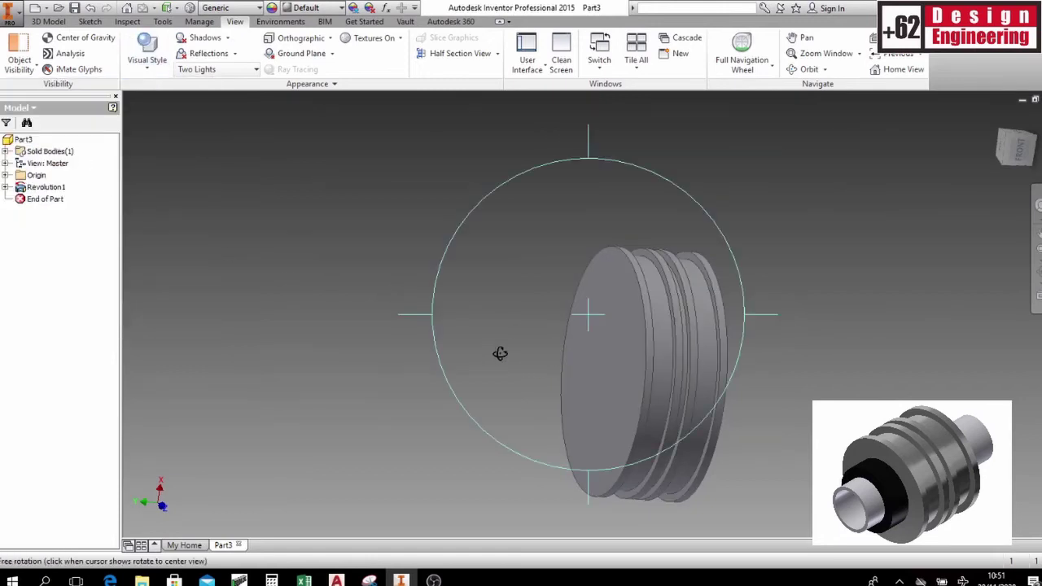
{"action": "middle_click_drag", "start_coordinate": [497, 353], "coordinate": [507, 372], "text": "shift"}
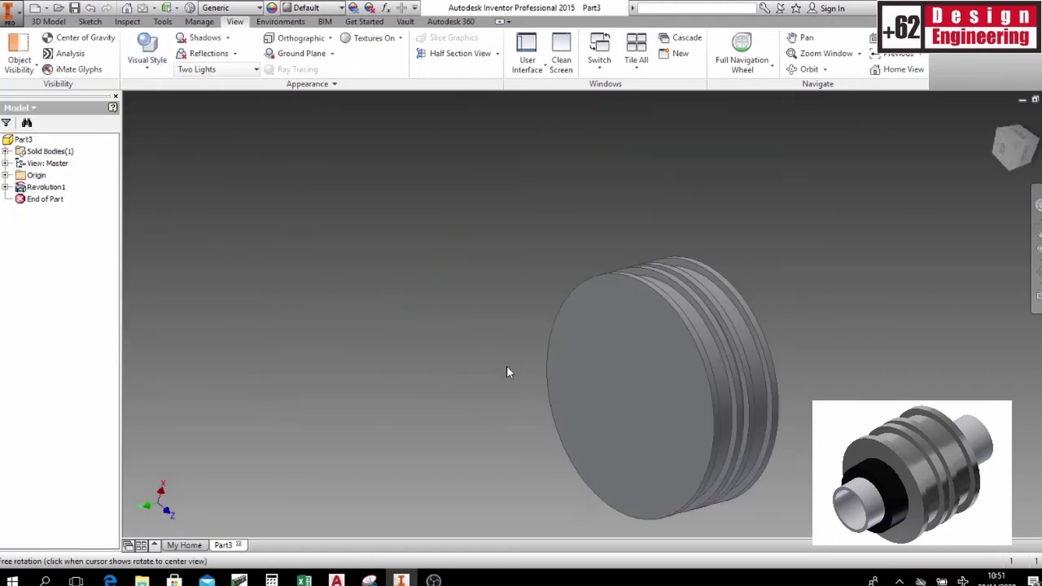
Step: Sketch a circle centred at the origin of the disc's flat face and finish the sketch
{"action": "left_click", "coordinate": [635, 353]}
{"action": "left_click", "coordinate": [633, 344]}
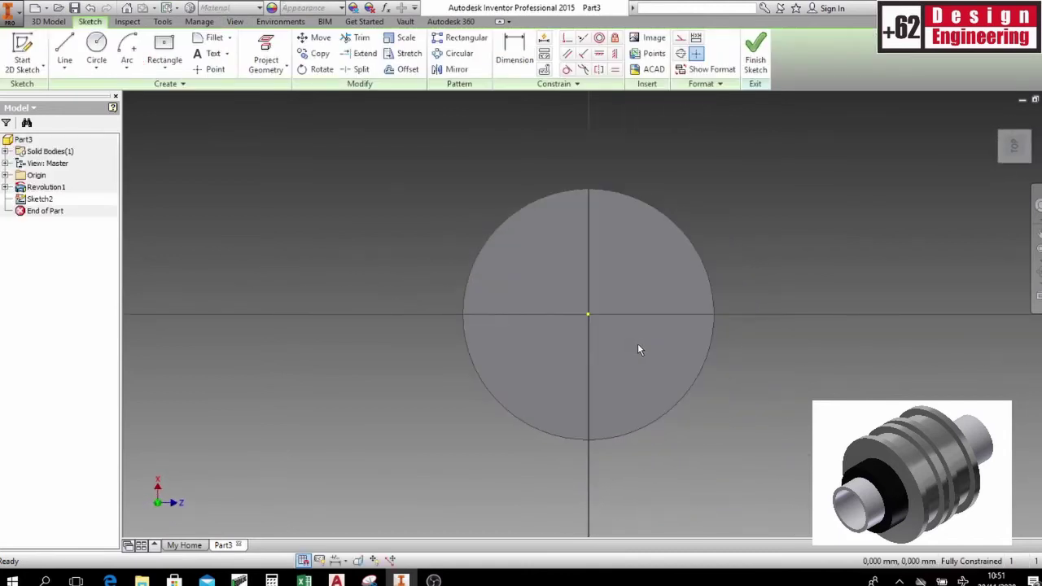
{"action": "key", "text": "c"}
{"action": "left_click", "coordinate": [588, 314]}
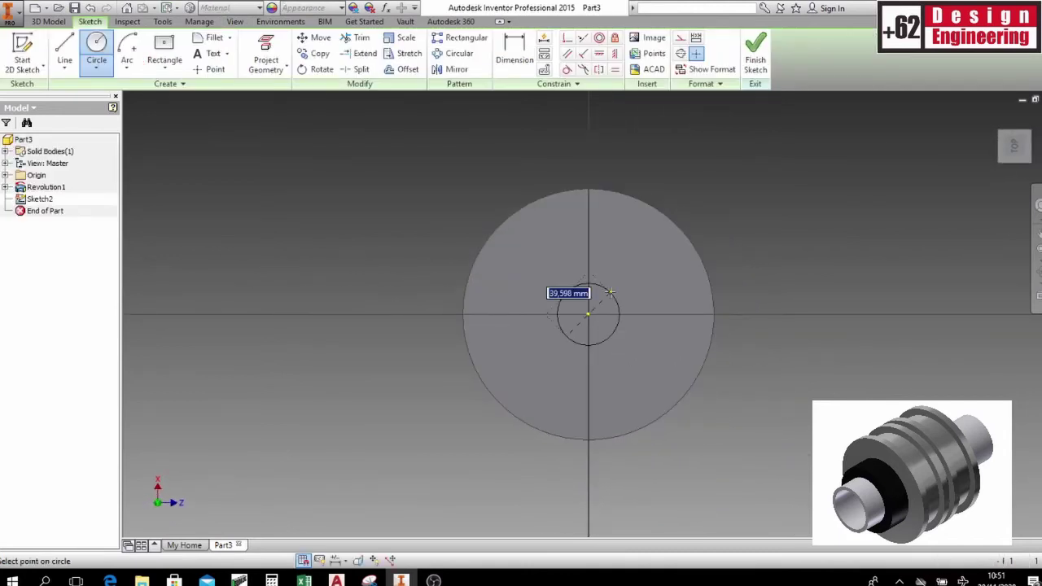
{"action": "type", "text": "32"}
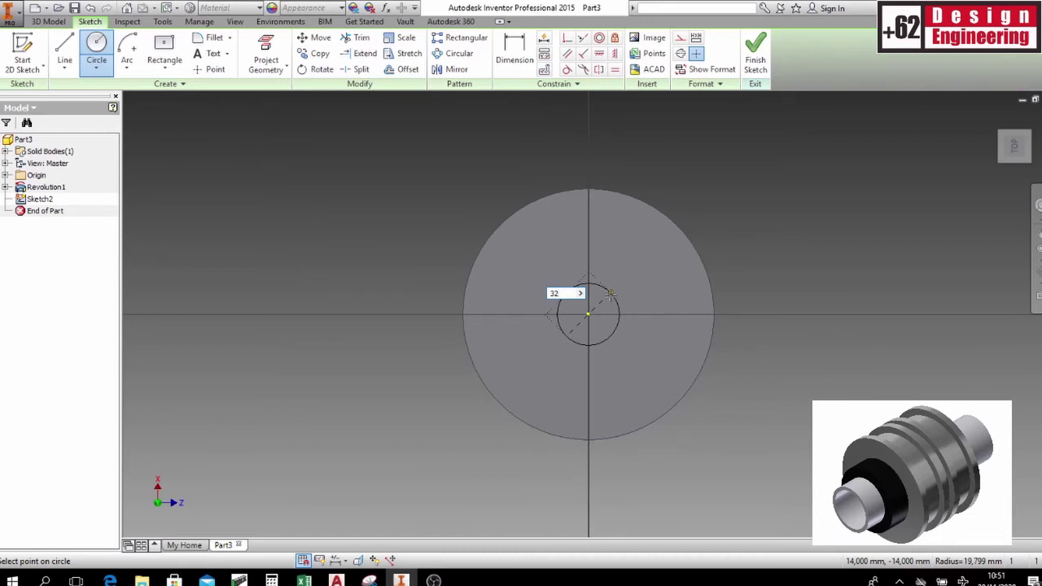
{"action": "type", "text": "35"}
{"action": "key", "text": "Return"}
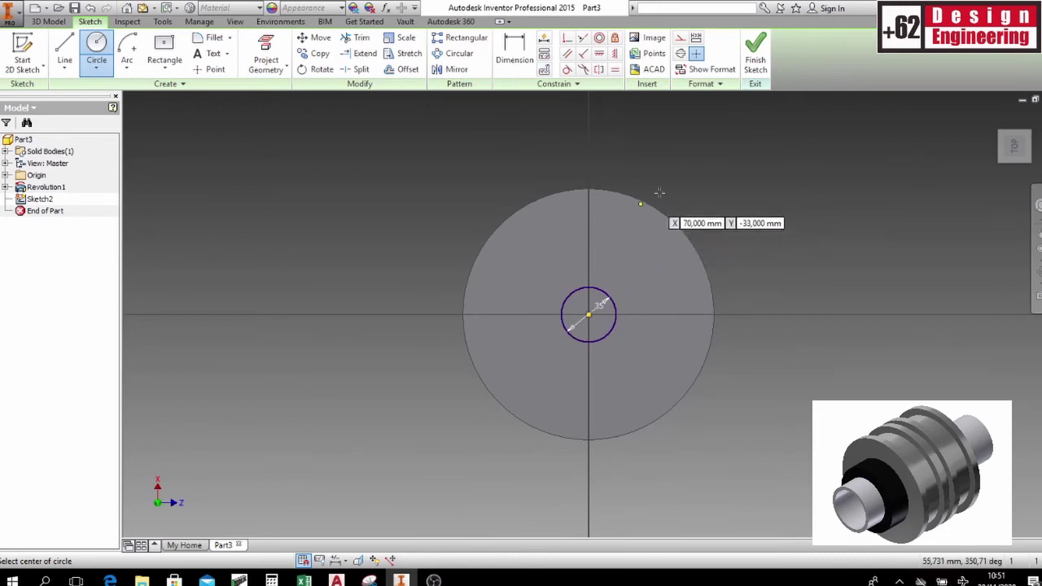
{"action": "left_click", "coordinate": [757, 45]}
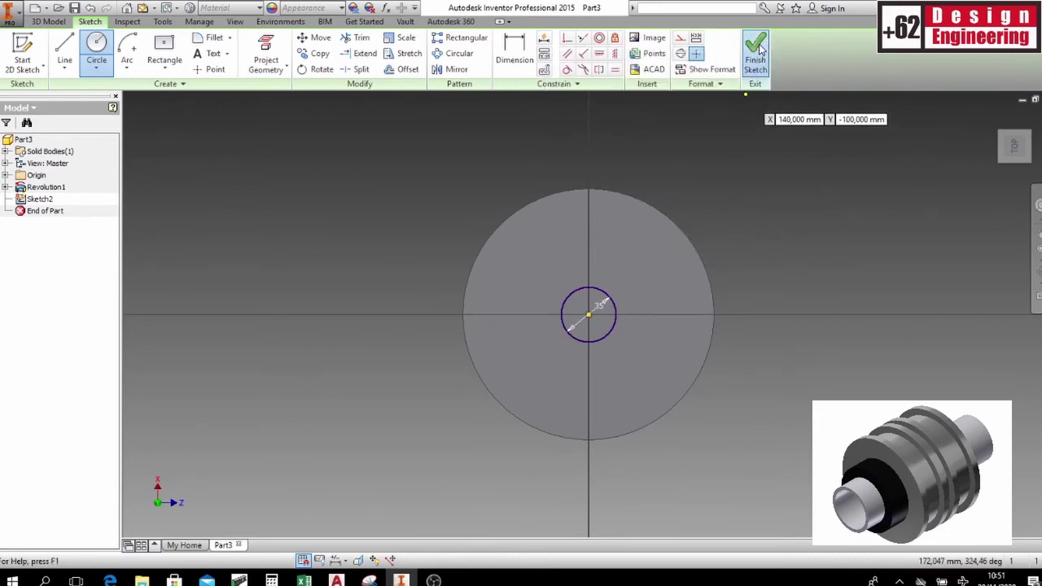
Step: Extrude the centre circle 32 mm with E32 to form the shaft boss
{"action": "scroll", "coordinate": [674, 392], "scroll_direction": "up", "scroll_amount": 3}
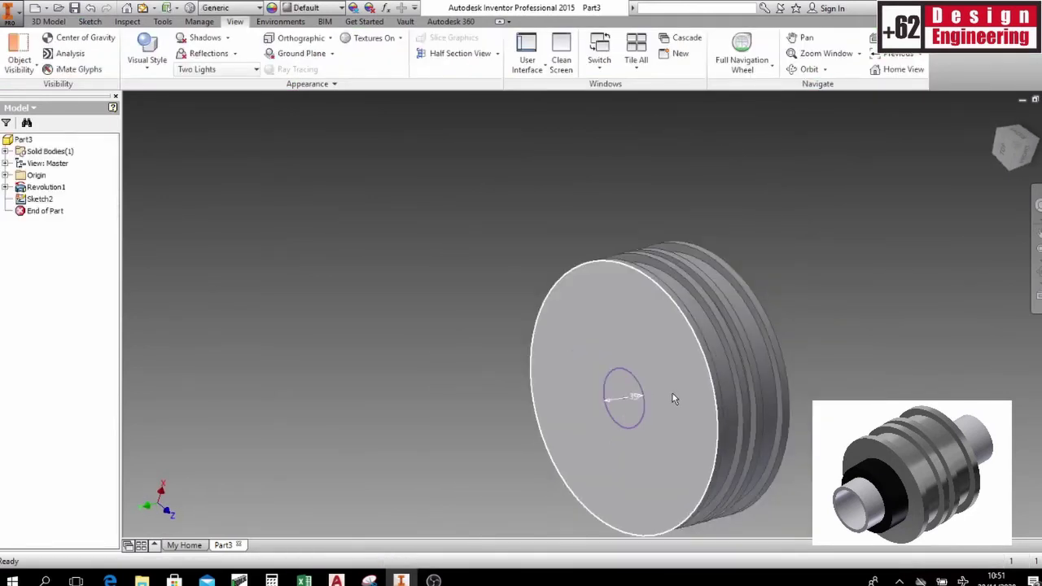
{"action": "type", "text": "e"}
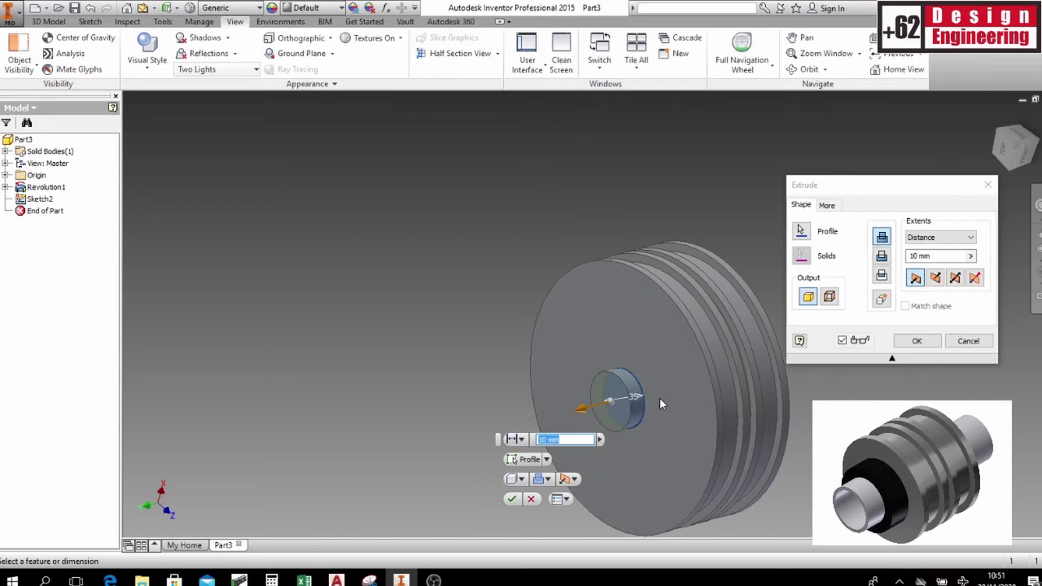
{"action": "type", "text": "32"}
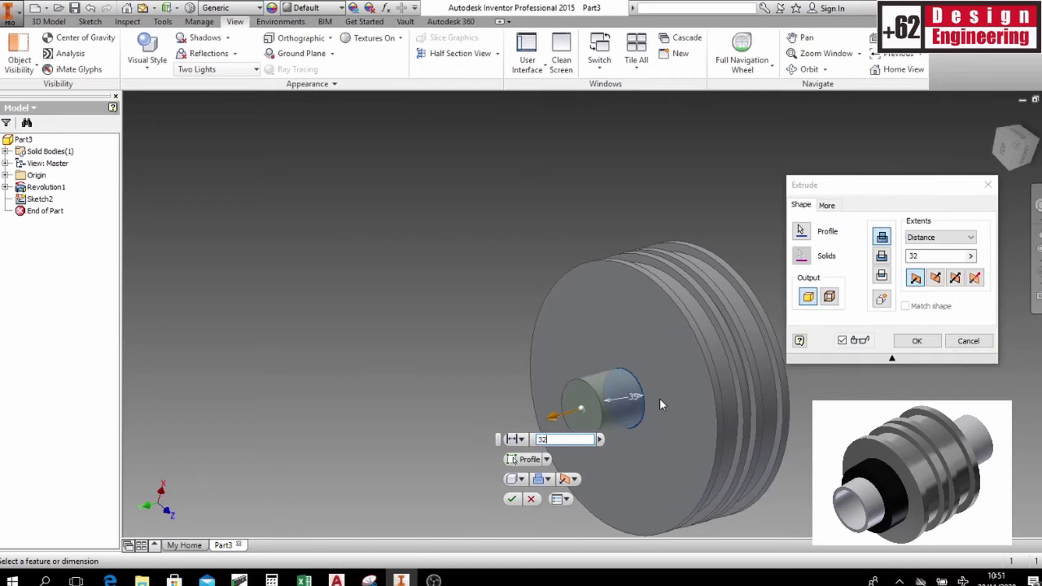
{"action": "key", "text": "Return"}
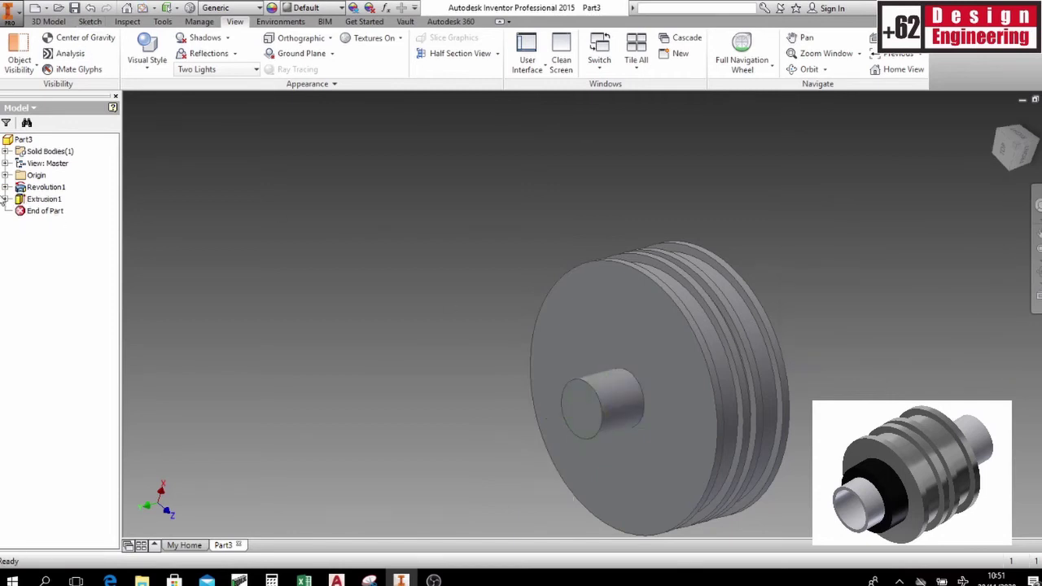
Step: Reopen Revolution1's Sketch1, change the 80 mm dimension to 40, and finish the sketch
{"action": "left_click", "coordinate": [5, 187]}
{"action": "right_click", "coordinate": [46, 201]}
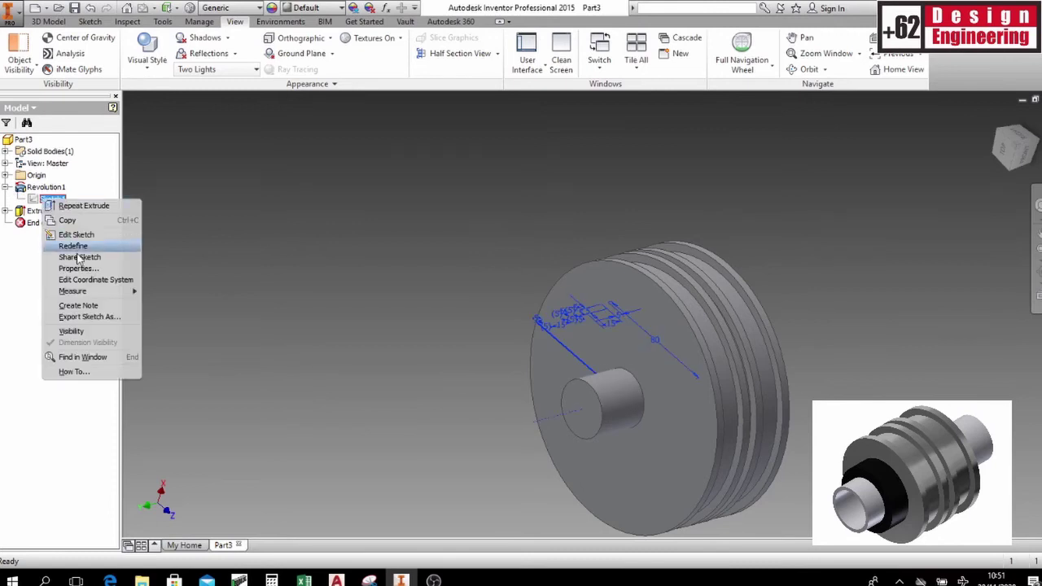
{"action": "left_click", "coordinate": [81, 237]}
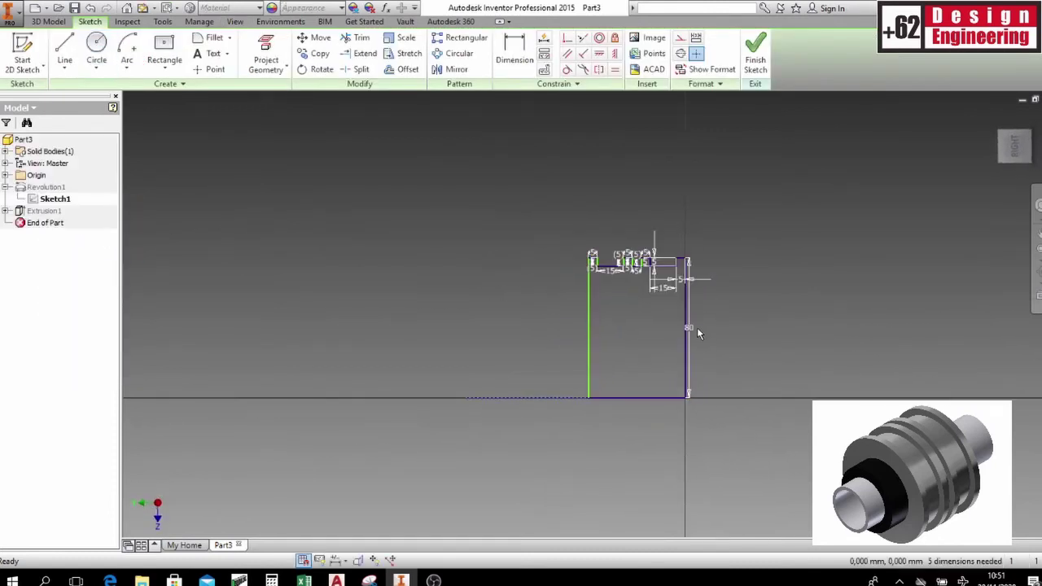
{"action": "double_click", "coordinate": [691, 332]}
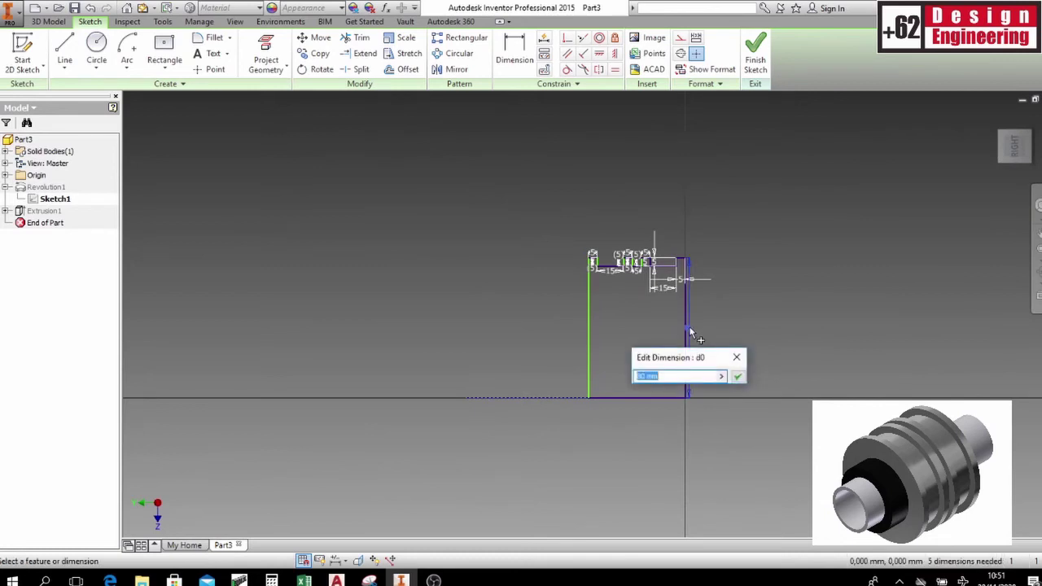
{"action": "type", "text": "40"}
{"action": "key", "text": "Return"}
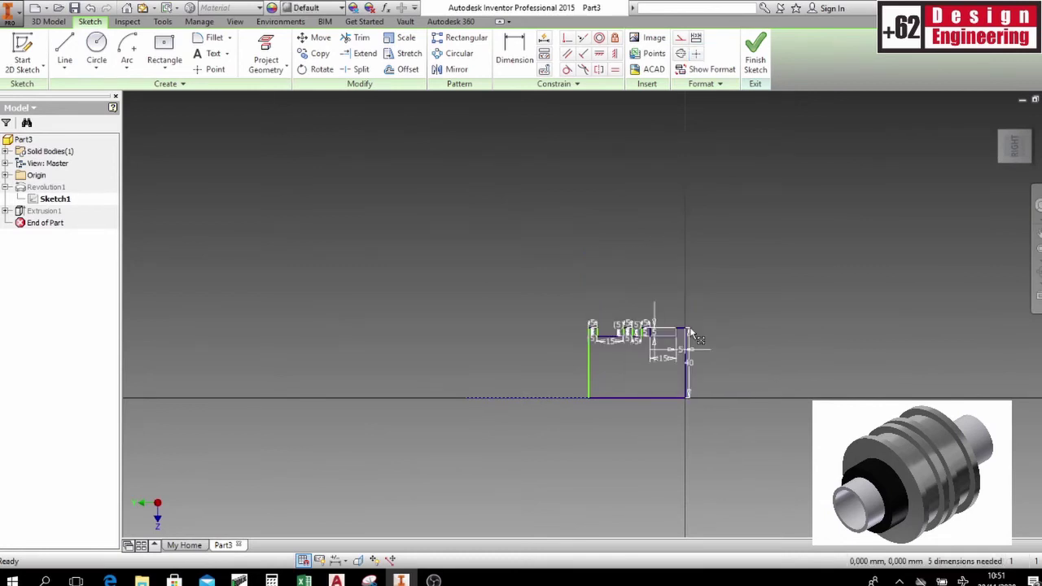
{"action": "left_click", "coordinate": [756, 51]}
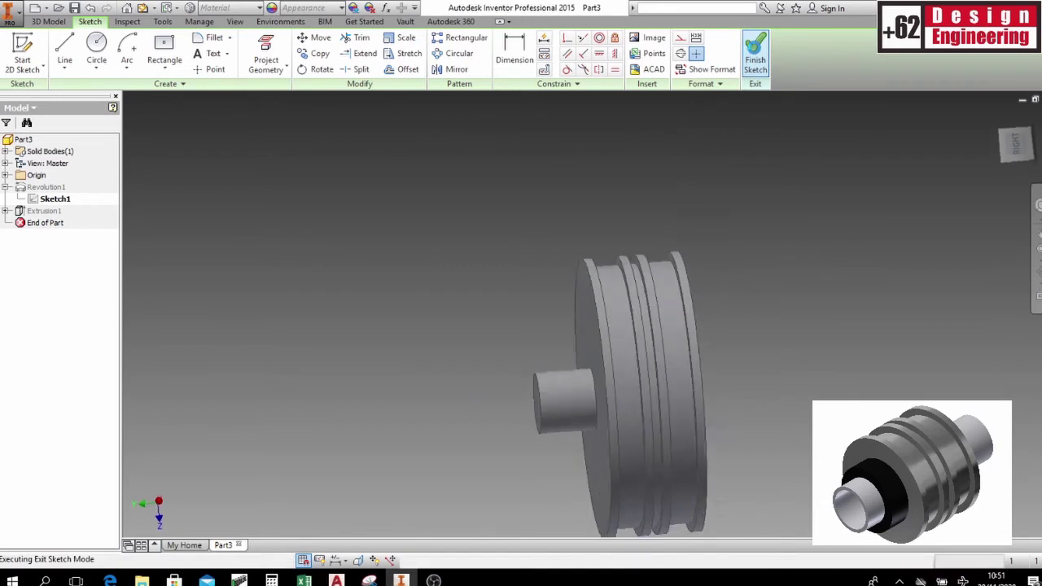
Step: Orbit to the disc's other end face and sketch a 35 mm circle at its origin
{"action": "scroll", "coordinate": [699, 383], "scroll_direction": "up", "scroll_amount": 5}
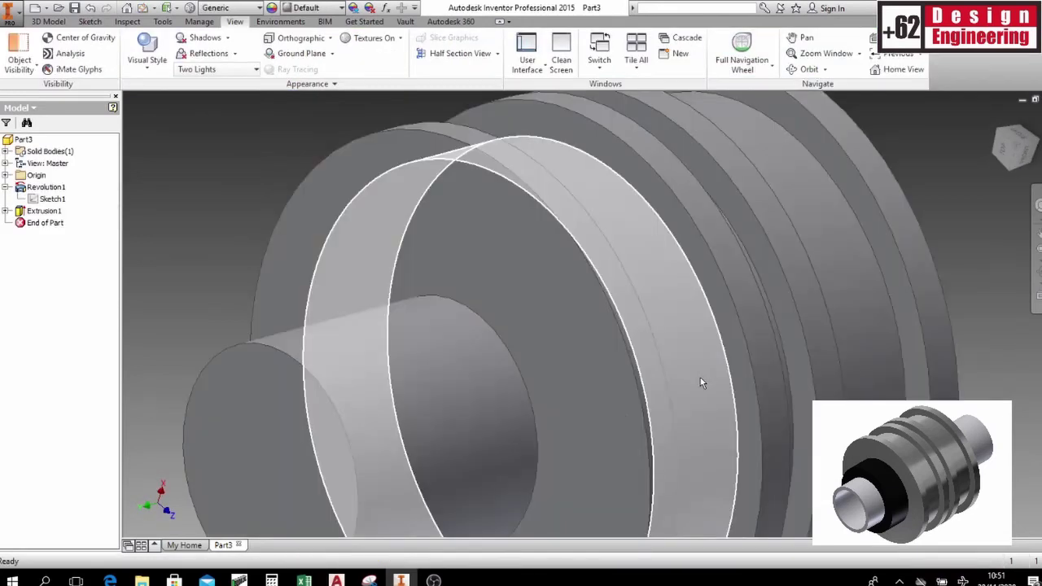
{"action": "scroll", "coordinate": [698, 383], "scroll_direction": "down", "scroll_amount": 4}
{"action": "key", "text": "F4"}
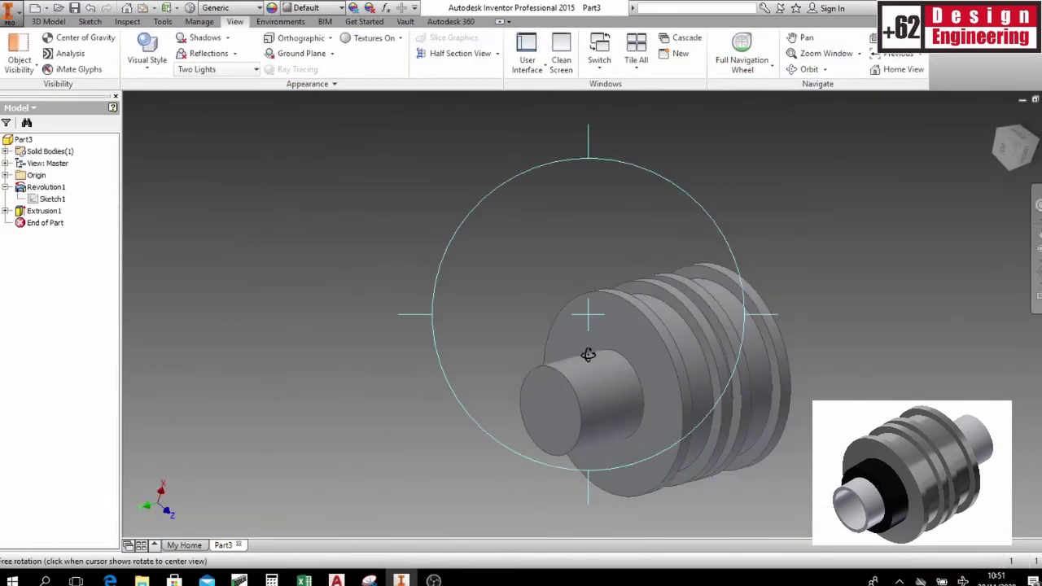
{"action": "left_click_drag", "start_coordinate": [588, 355], "coordinate": [493, 419]}
{"action": "left_click", "coordinate": [668, 374]}
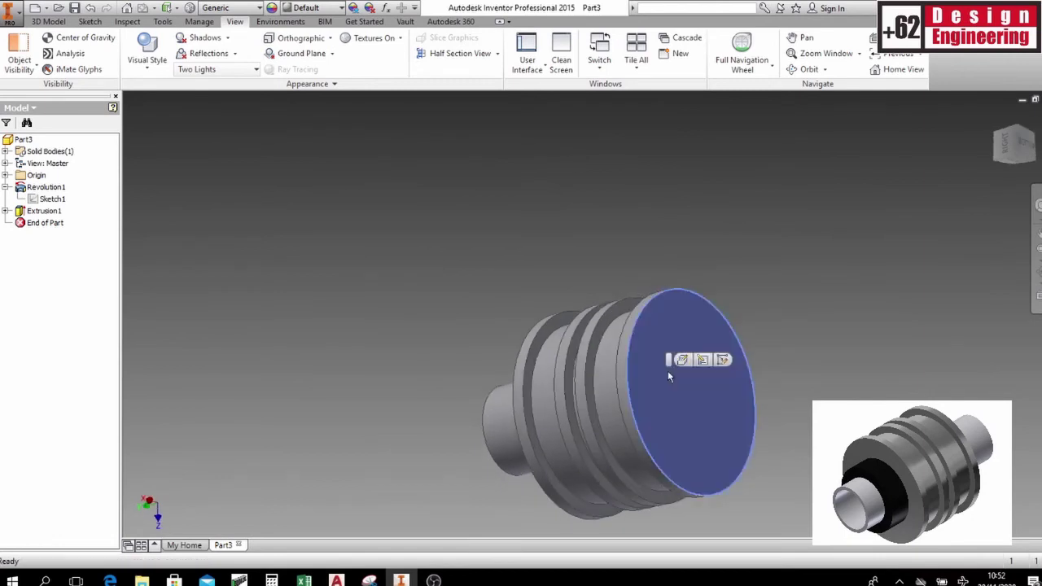
{"action": "key", "text": "s"}
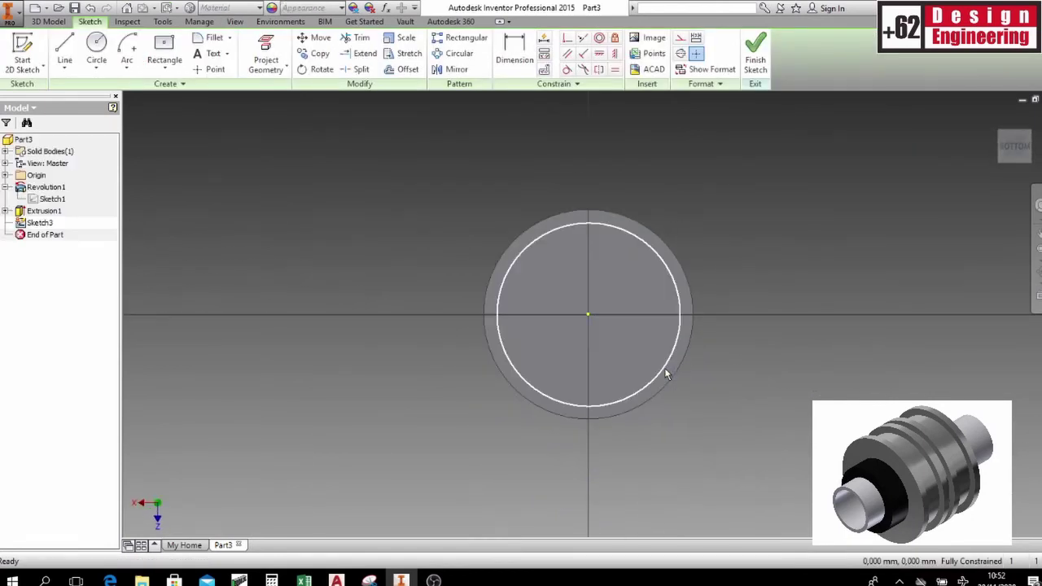
{"action": "key", "text": "c"}
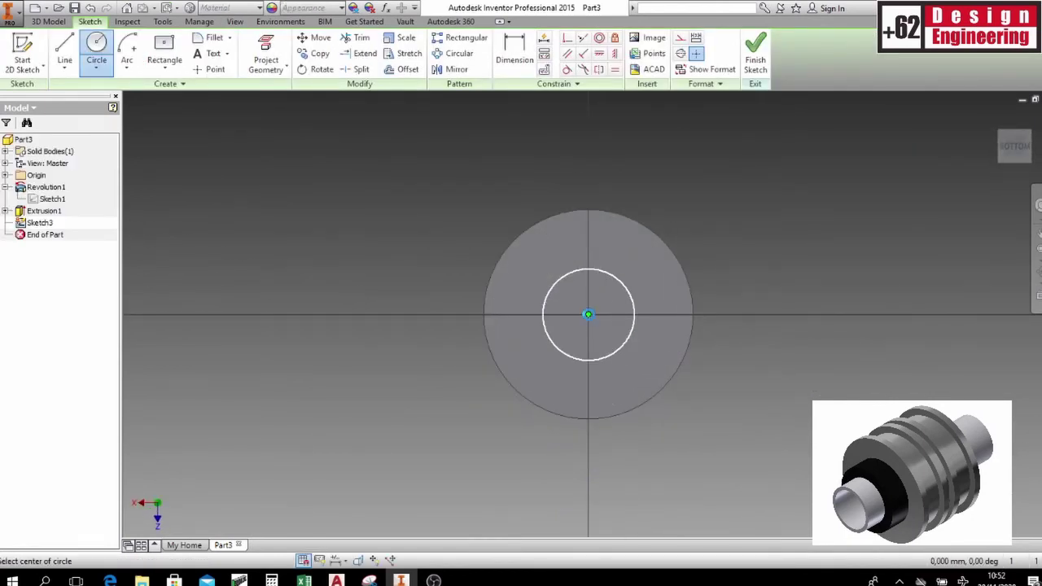
{"action": "left_click", "coordinate": [588, 314]}
{"action": "type", "text": "35"}
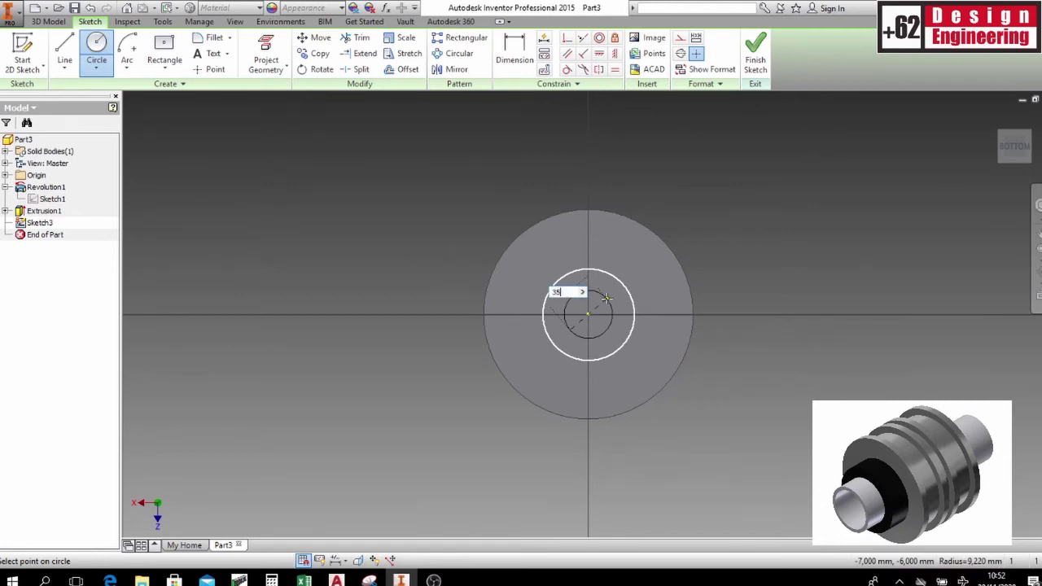
{"action": "key", "text": "Return"}
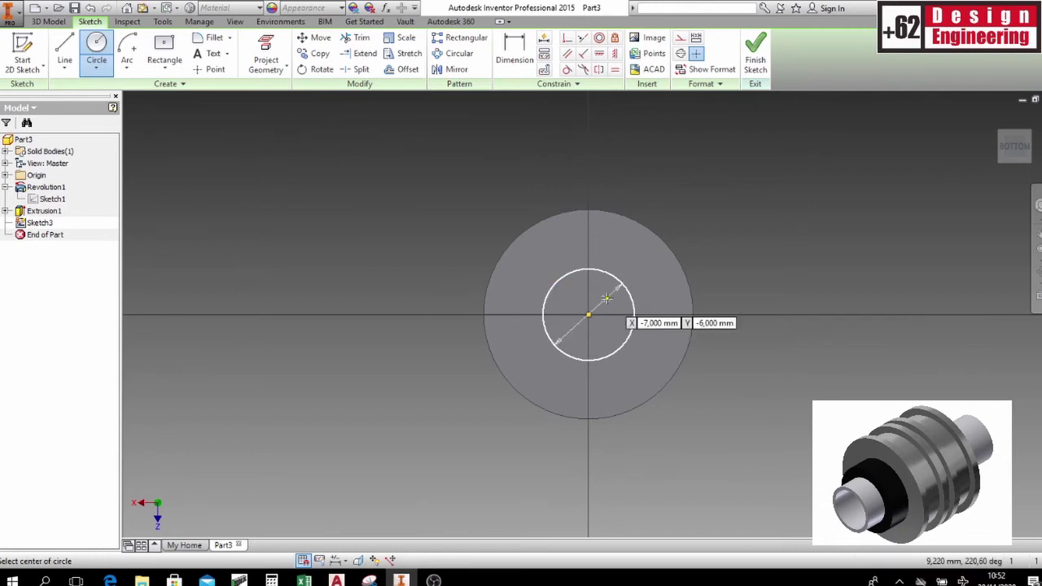
{"action": "left_click", "coordinate": [754, 55]}
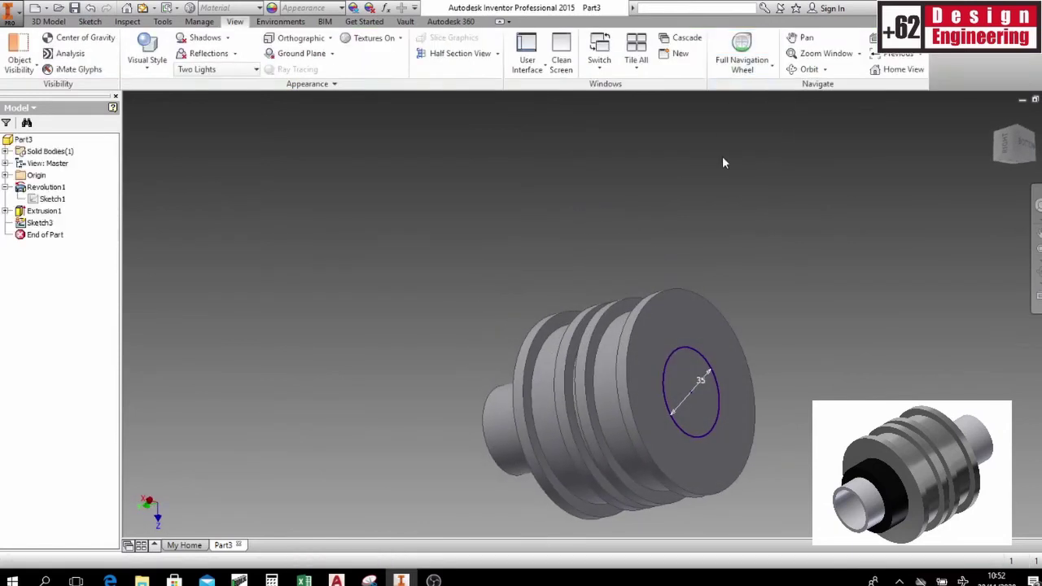
Step: Extrude the 35 mm circle 35 mm into a second shaft boss
{"action": "key", "text": "e"}
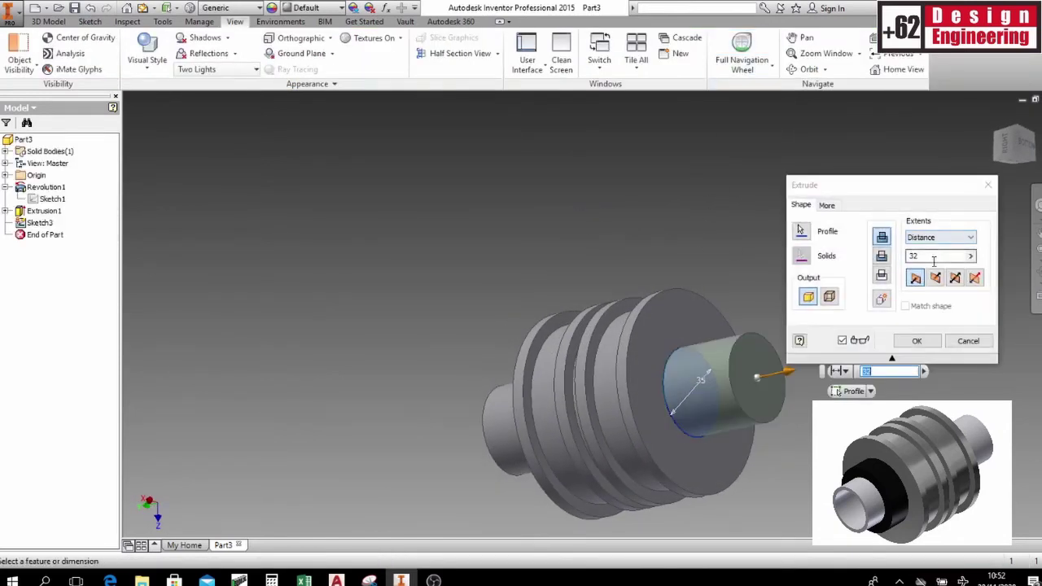
{"action": "left_click", "coordinate": [934, 260]}
{"action": "type", "text": "35"}
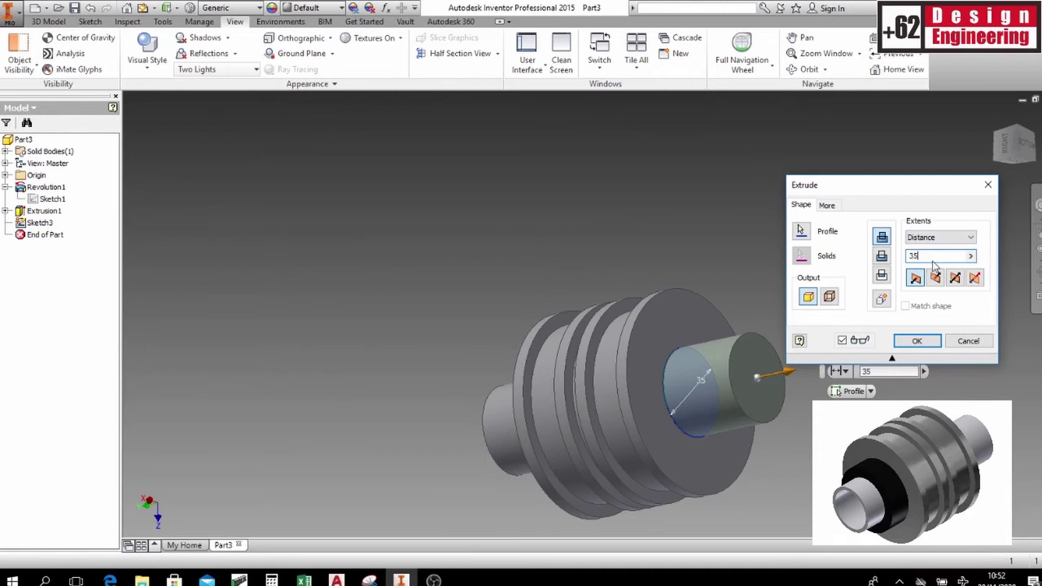
{"action": "key", "text": "Return"}
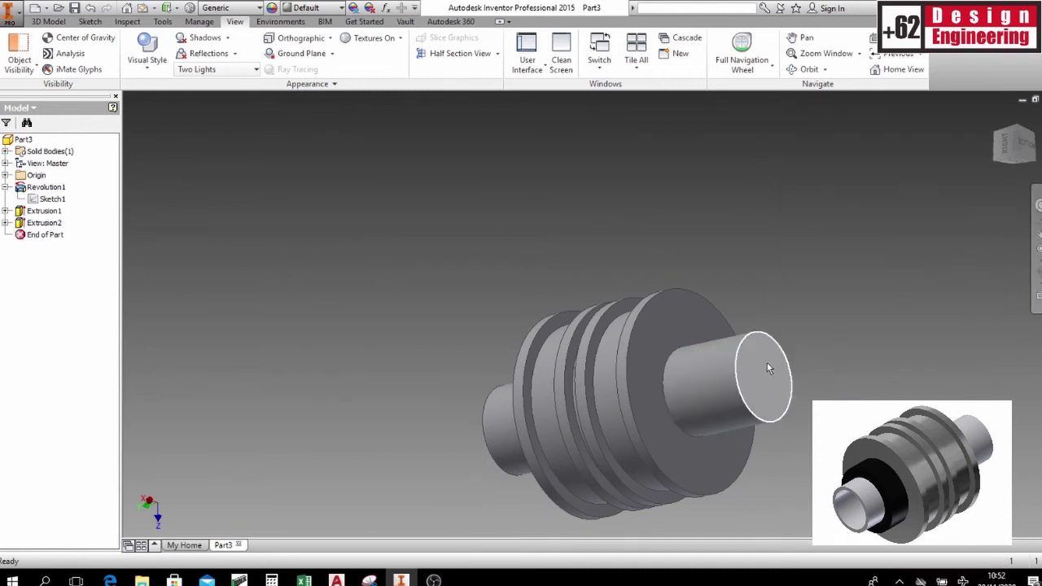
Step: Sketch a 30 mm circle centred on the new boss's end face
{"action": "left_click", "coordinate": [767, 370]}
{"action": "key", "text": "s"}
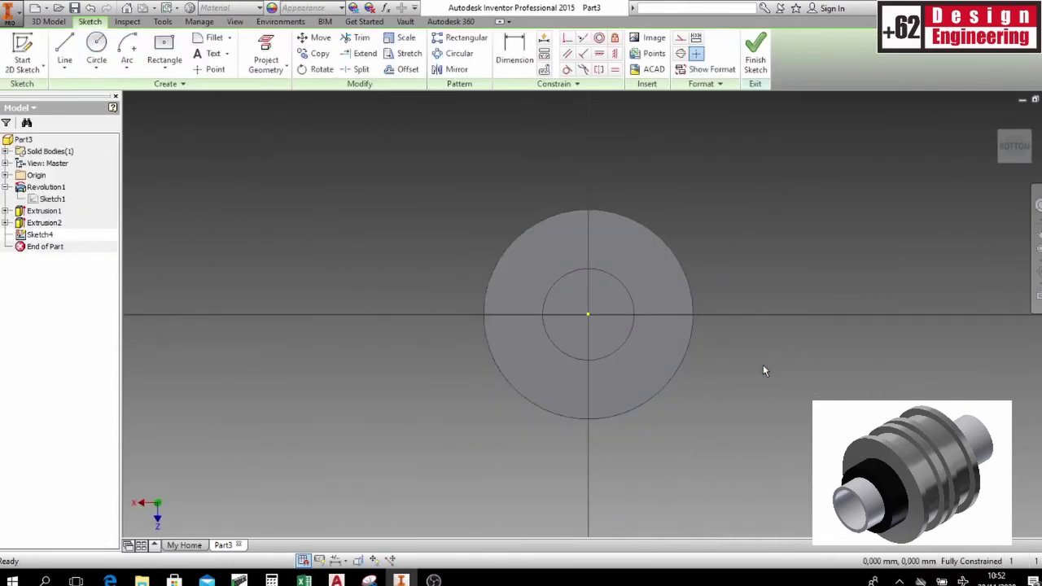
{"action": "key", "text": "c"}
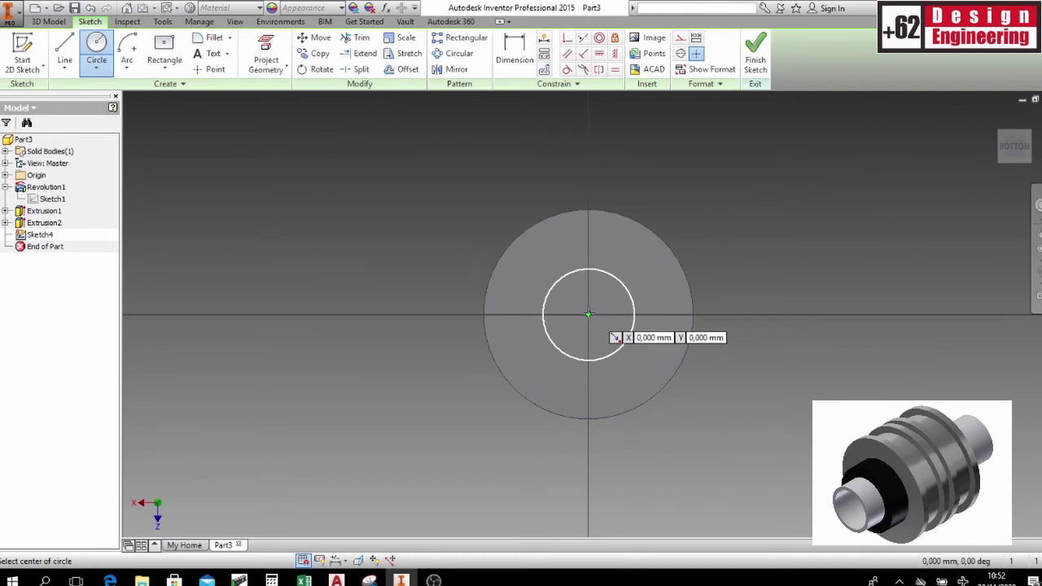
{"action": "left_click", "coordinate": [588, 315]}
{"action": "type", "text": "3"}
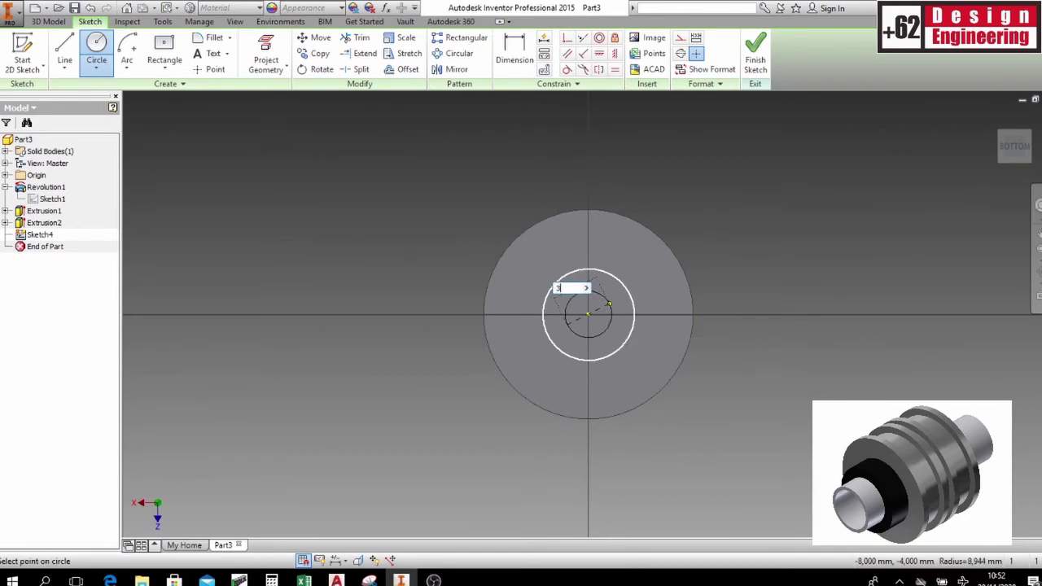
{"action": "type", "text": "0"}
{"action": "key", "text": "Return"}
{"action": "left_click", "coordinate": [756, 57]}
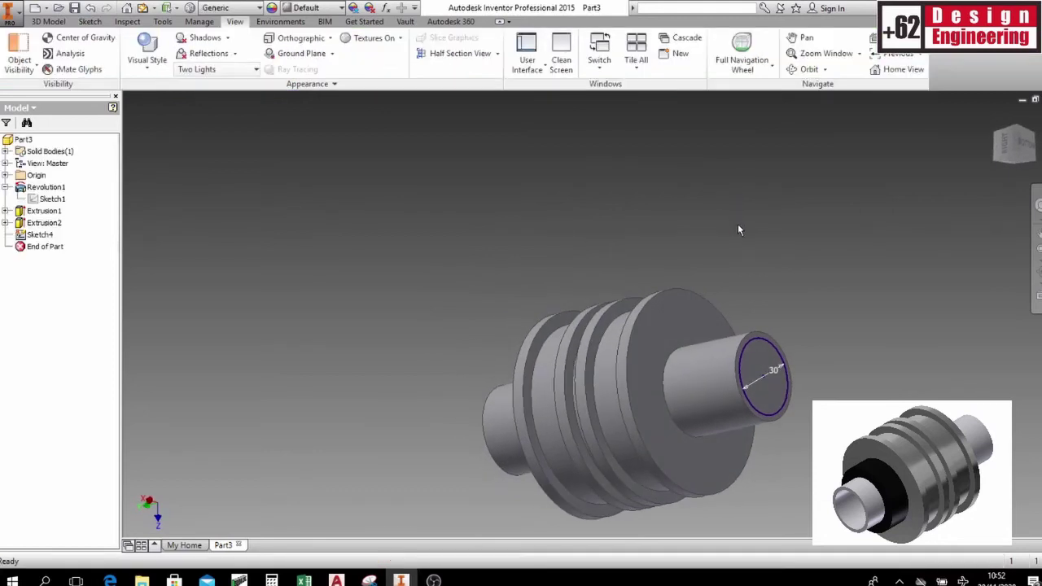
Step: Cut the 30 mm circle through the whole part with All extents
{"action": "key", "text": "e"}
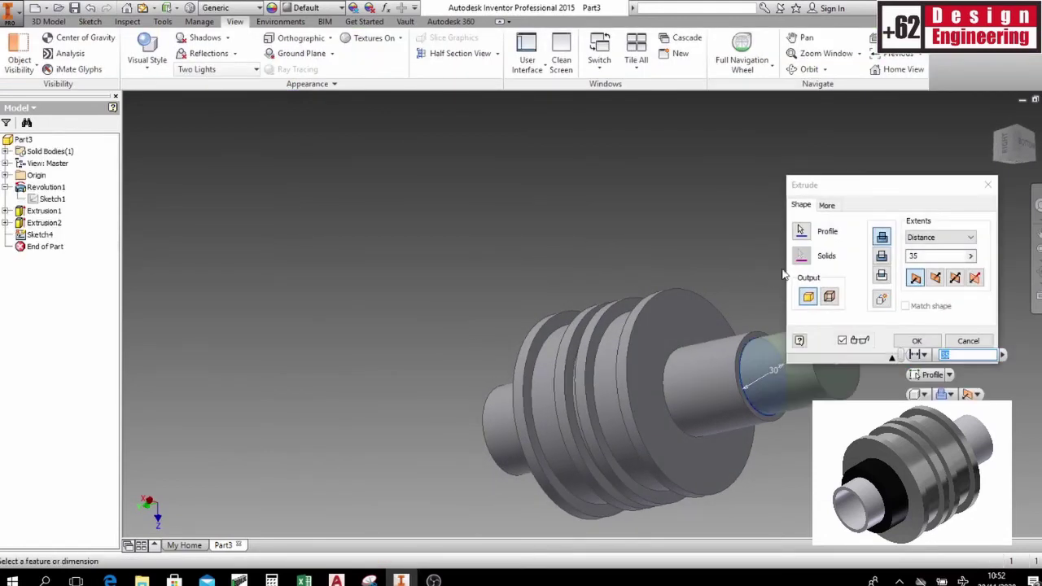
{"action": "left_click", "coordinate": [880, 261]}
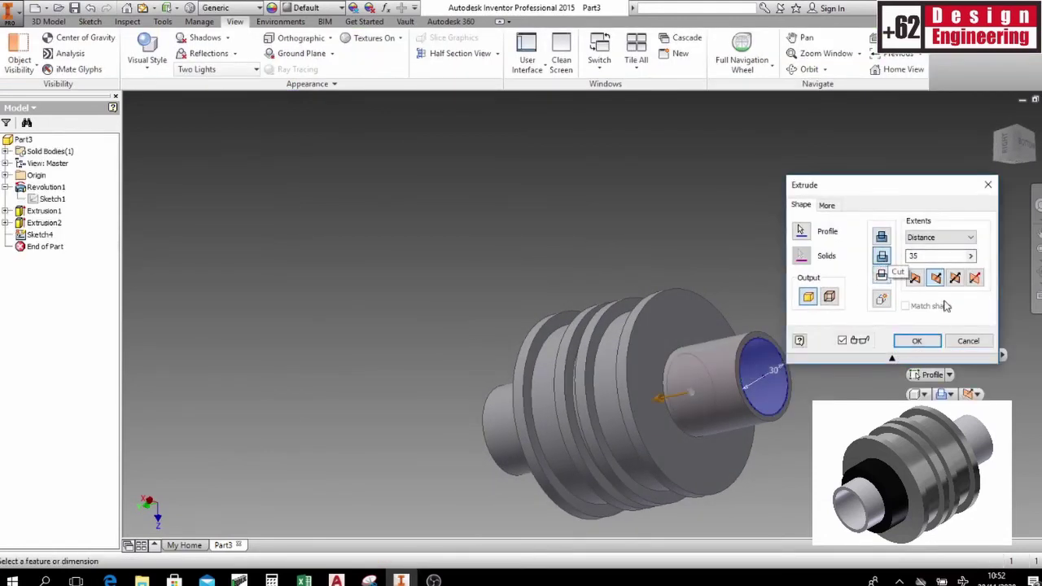
{"action": "left_click", "coordinate": [940, 237]}
{"action": "left_click", "coordinate": [924, 285]}
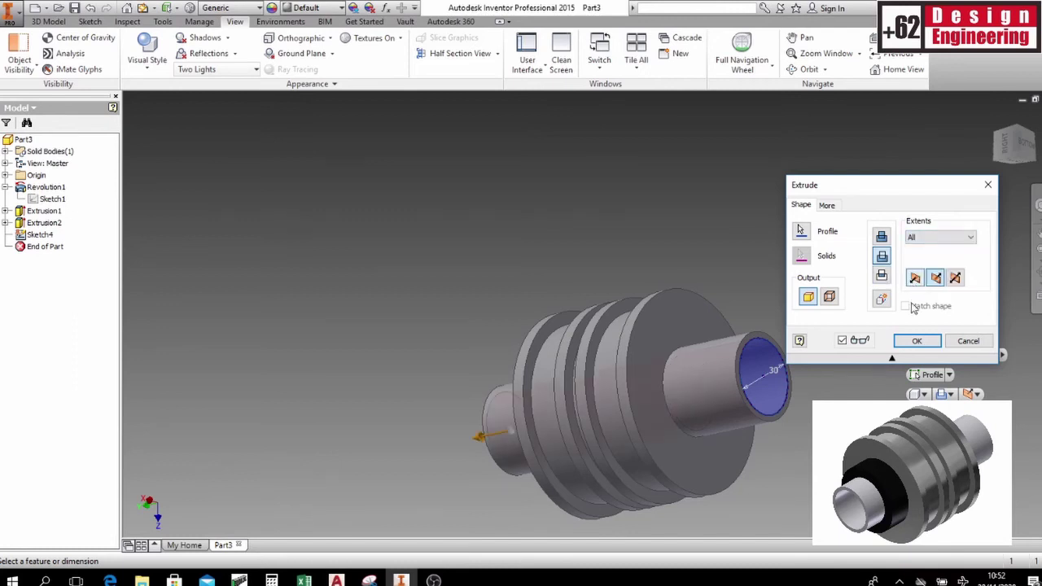
{"action": "left_click", "coordinate": [908, 341]}
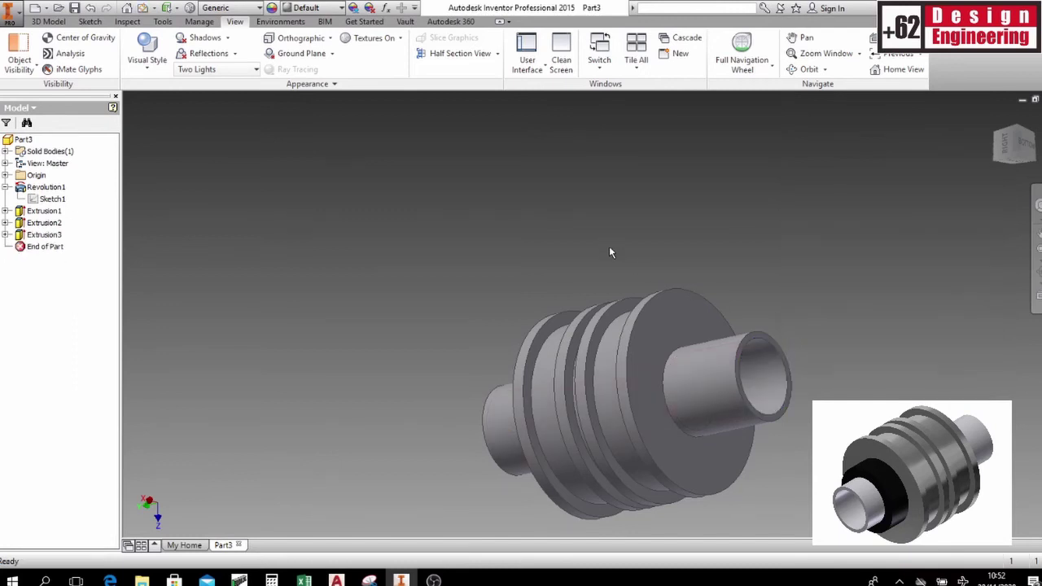
{"action": "key", "text": "F4"}
{"action": "left_click_drag", "start_coordinate": [660, 326], "coordinate": [831, 330]}
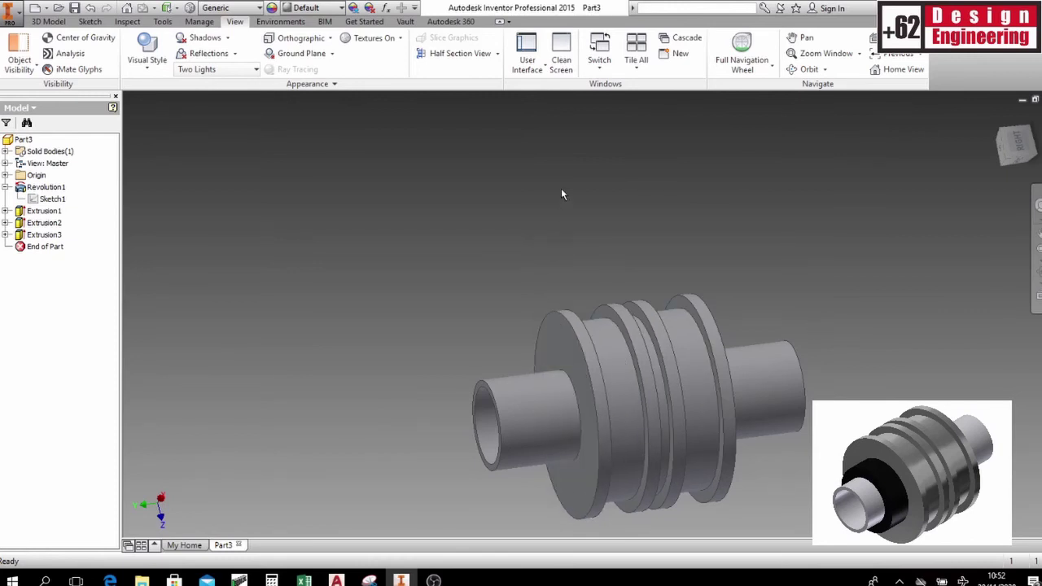
Step: Orbit to the part's opposite end and select Revolution1 and Extrusion1–3 in the browser
{"action": "key", "text": "F4"}
{"action": "mouse_move", "coordinate": [573, 293]}
{"action": "left_mouse_down"}
{"action": "mouse_move", "coordinate": [608, 298]}
{"action": "mouse_move", "coordinate": [617, 386]}
{"action": "left_mouse_up"}
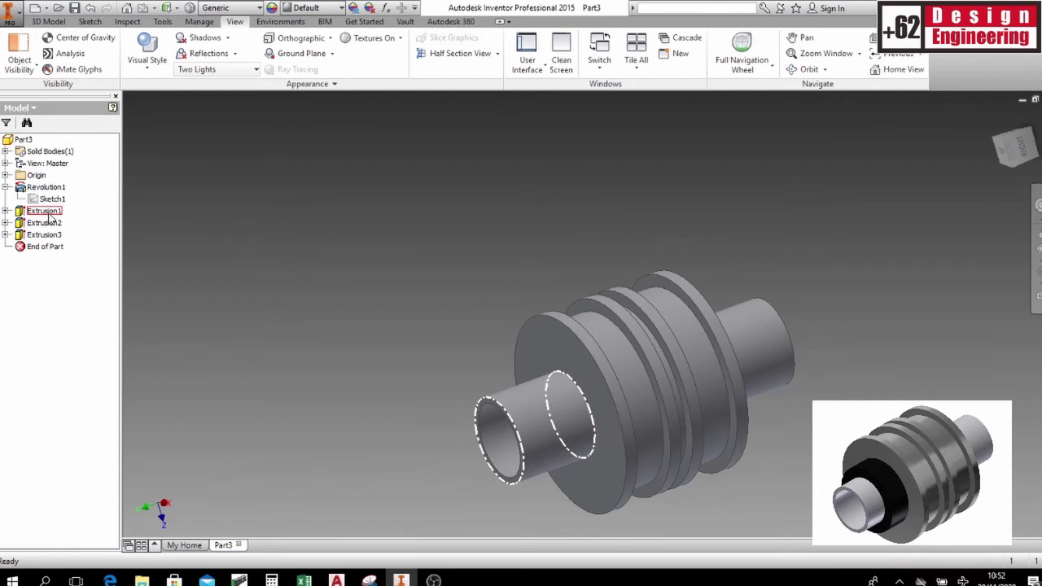
{"action": "left_click", "coordinate": [46, 189]}
{"action": "left_click", "coordinate": [45, 212], "text": "ctrl"}
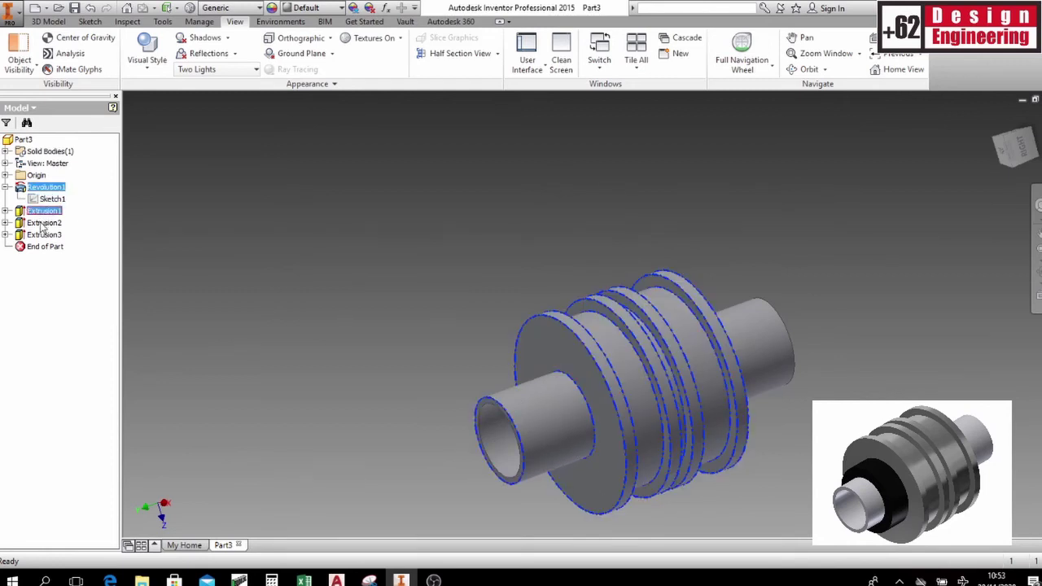
{"action": "left_click", "coordinate": [44, 223], "text": "ctrl"}
{"action": "left_click", "coordinate": [44, 234], "text": "ctrl"}
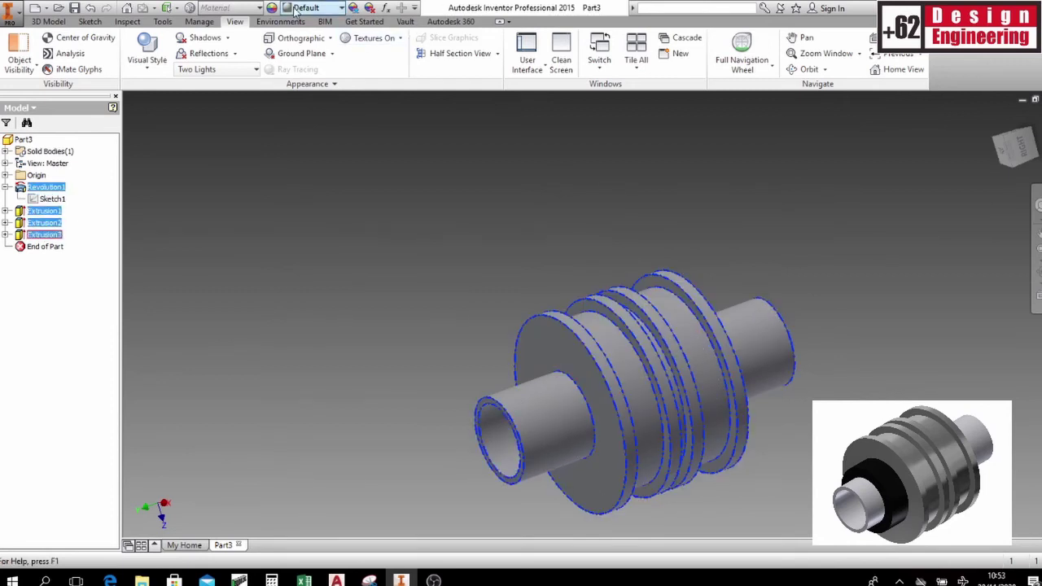
Step: Apply the Chrome appearance to the selected features, then select the front flange face
{"action": "left_click", "coordinate": [341, 8]}
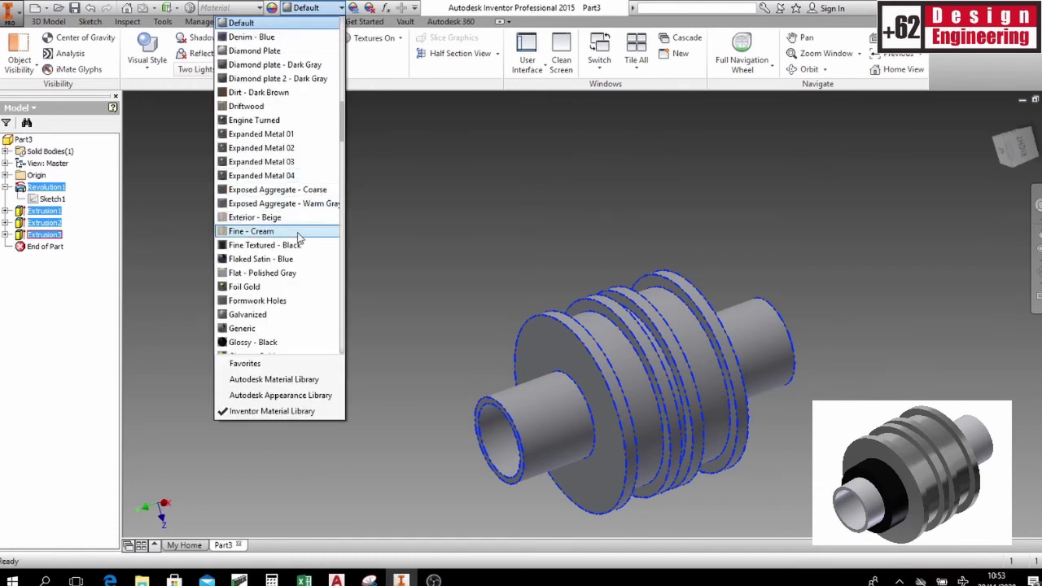
{"action": "scroll", "coordinate": [292, 226], "scroll_direction": "up", "scroll_amount": 2}
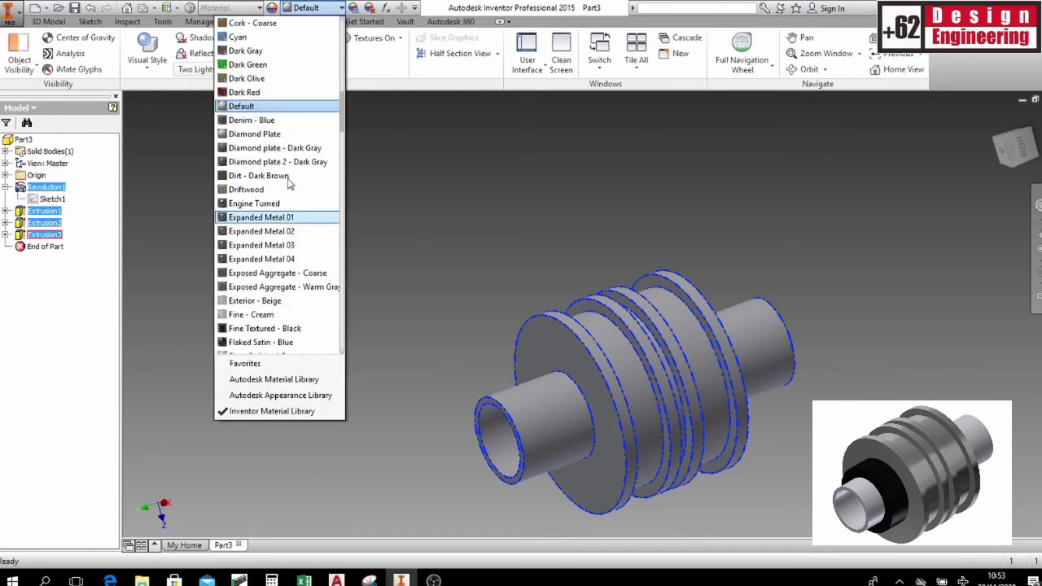
{"action": "scroll", "coordinate": [287, 181], "scroll_direction": "up", "scroll_amount": 1}
{"action": "scroll", "coordinate": [285, 179], "scroll_direction": "up", "scroll_amount": 1}
{"action": "scroll", "coordinate": [283, 178], "scroll_direction": "up", "scroll_amount": 3}
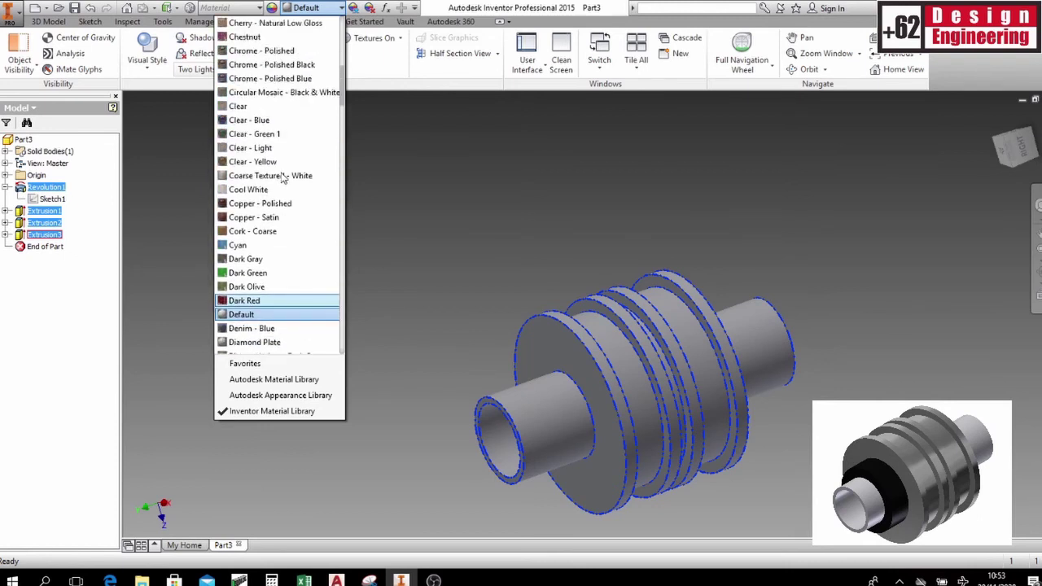
{"action": "left_click", "coordinate": [285, 51]}
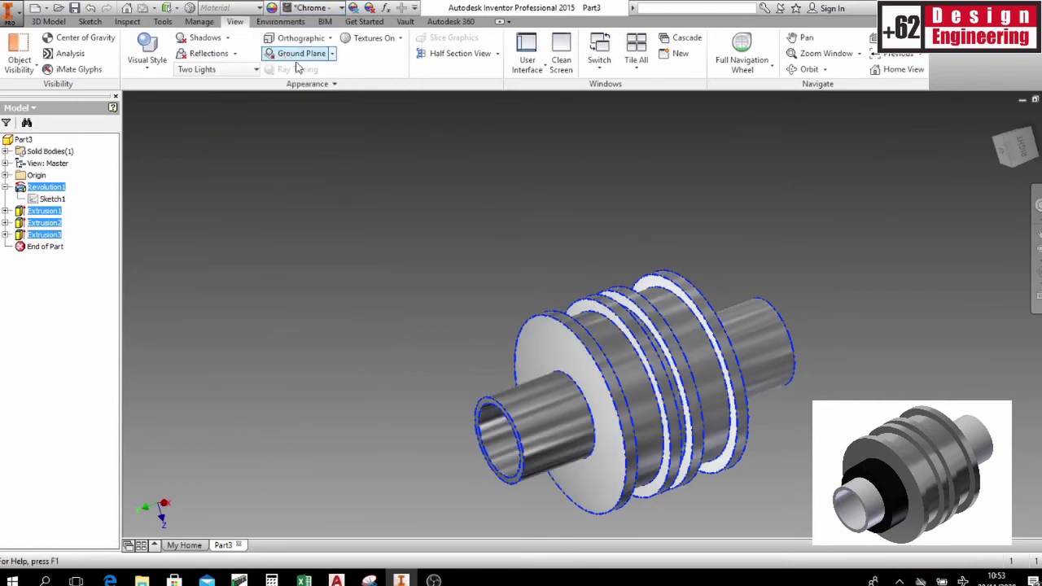
{"action": "left_click", "coordinate": [798, 228]}
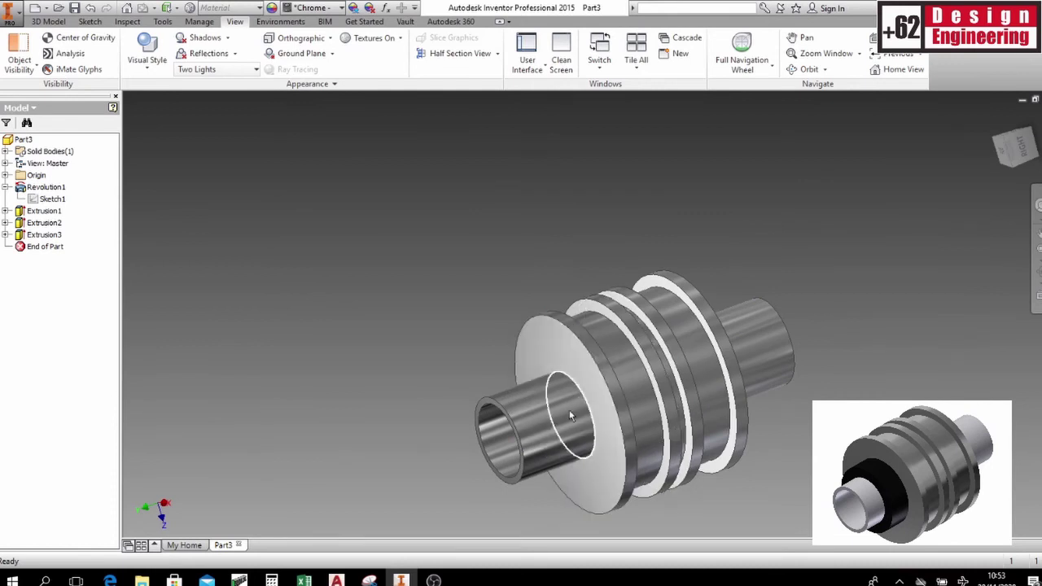
{"action": "left_click", "coordinate": [558, 349]}
Step: Sketch concentric 35 mm and 50 mm diameter circles at the origin on the flange face
{"action": "key", "text": "s"}
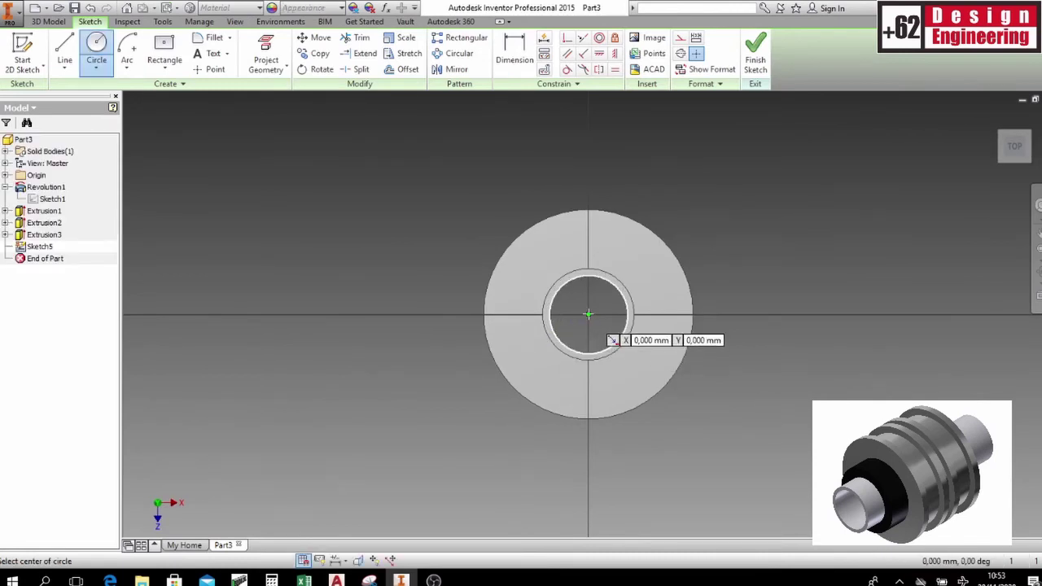
{"action": "left_click", "coordinate": [588, 314]}
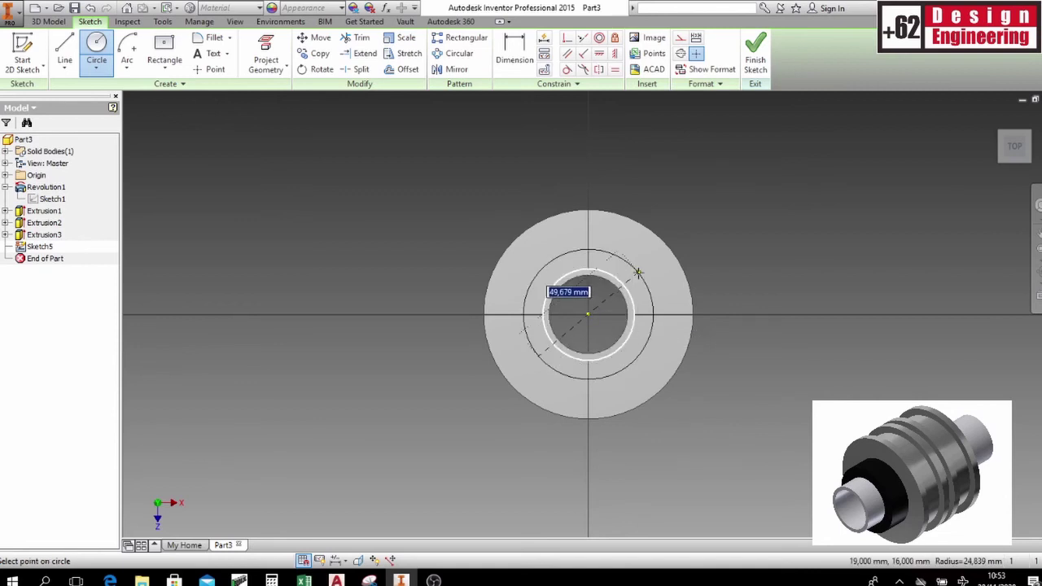
{"action": "type", "text": "35"}
{"action": "key", "text": "Return"}
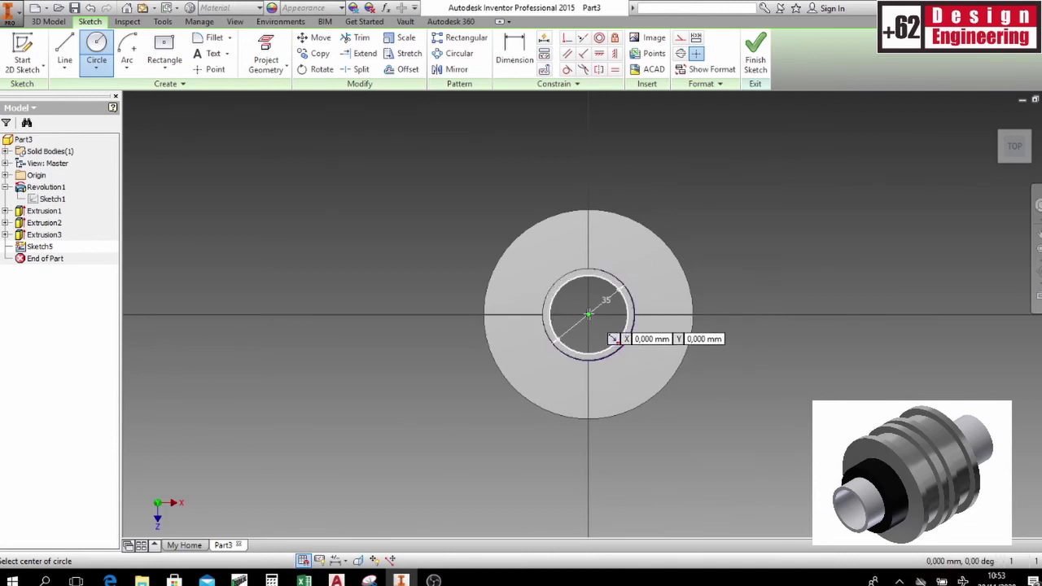
{"action": "left_click", "coordinate": [588, 314]}
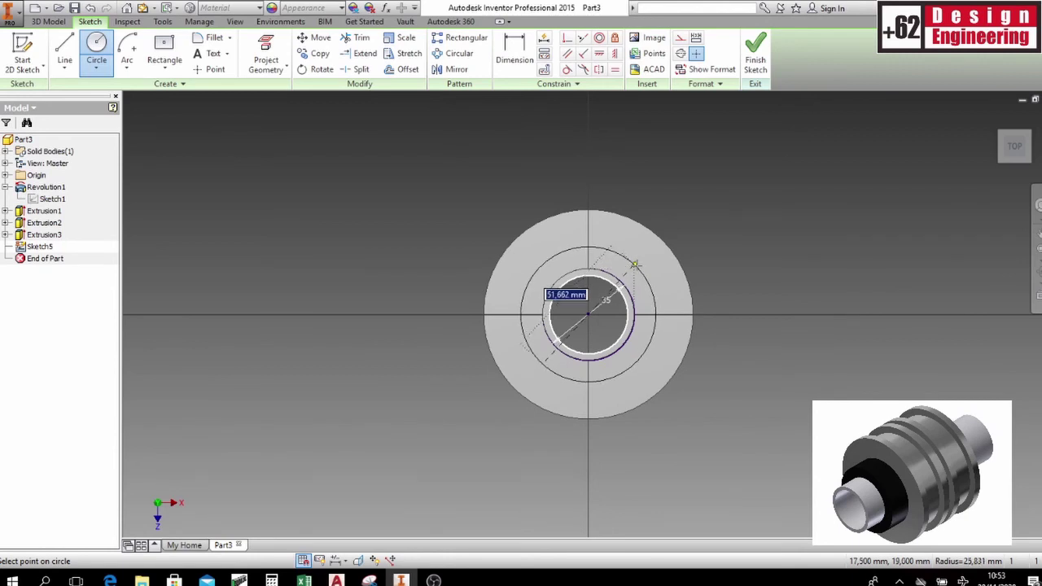
{"action": "type", "text": "5"}
{"action": "type", "text": "0"}
{"action": "key", "text": "Return"}
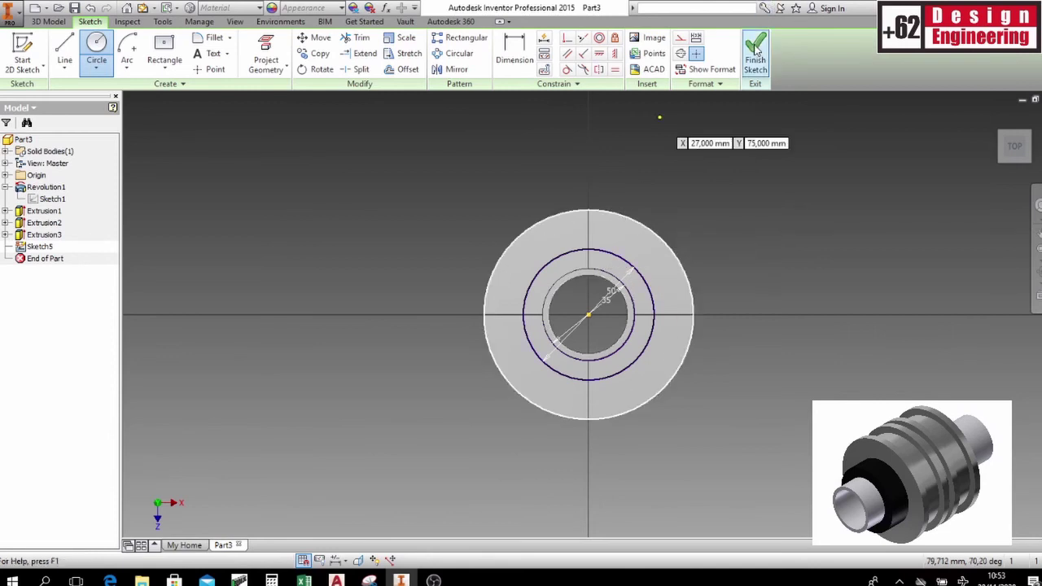
{"action": "left_click", "coordinate": [756, 49]}
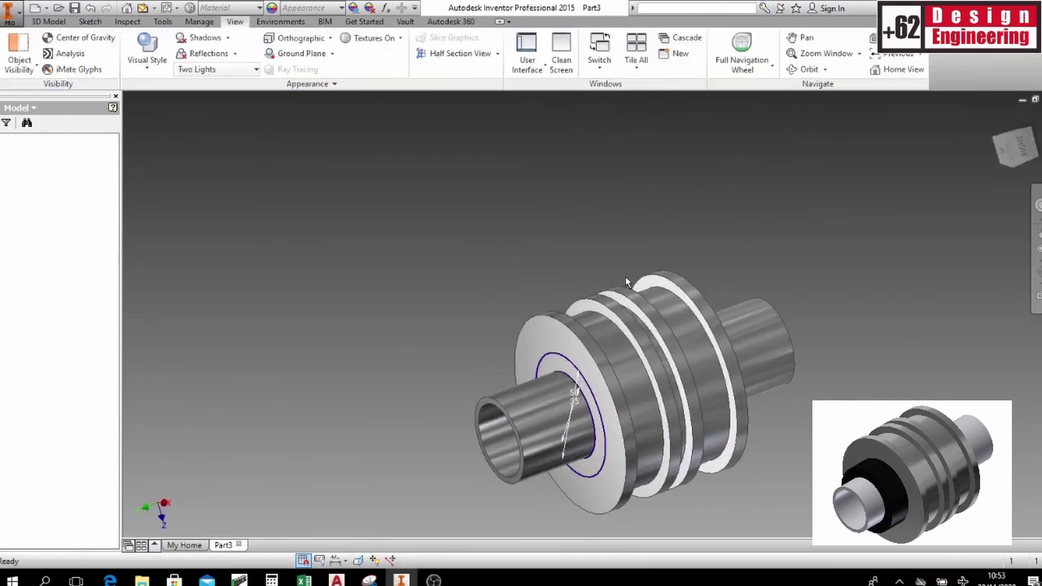
Step: Extrude the annular profile between the two circles 16 mm into a ring collar
{"action": "key", "text": "e"}
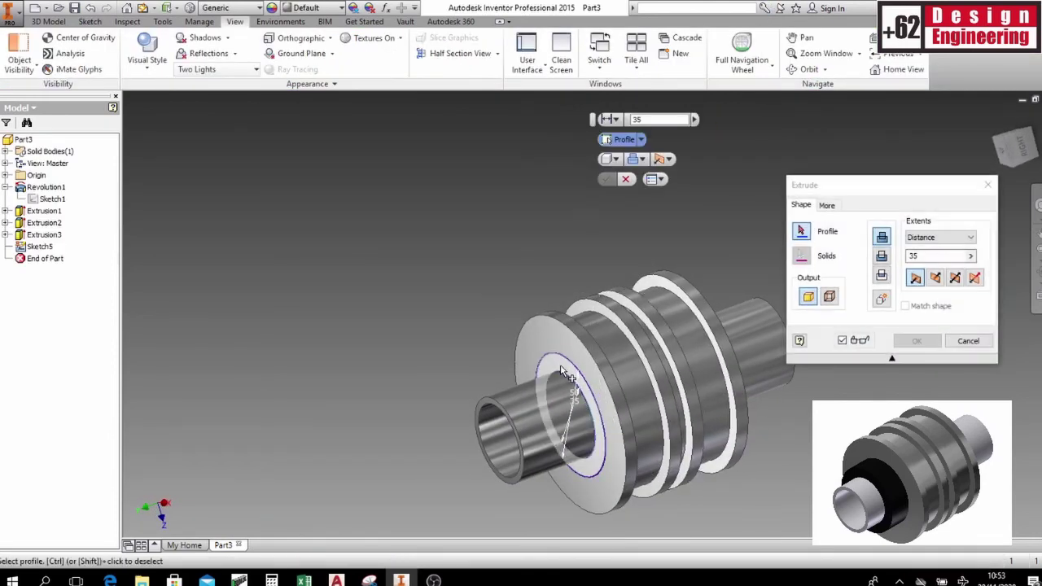
{"action": "left_click", "coordinate": [567, 372]}
{"action": "type", "text": "16"}
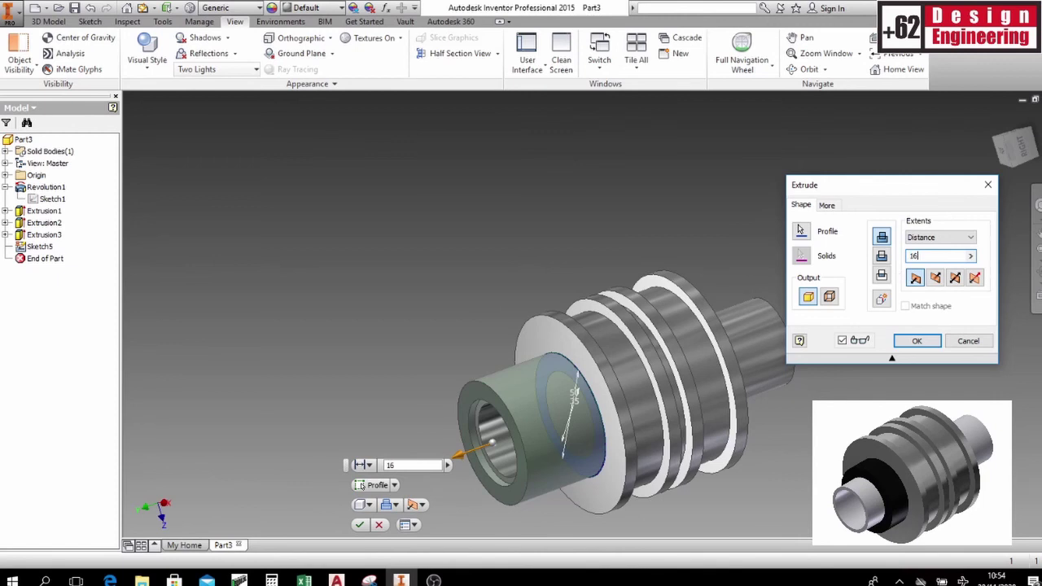
{"action": "key", "text": "Return"}
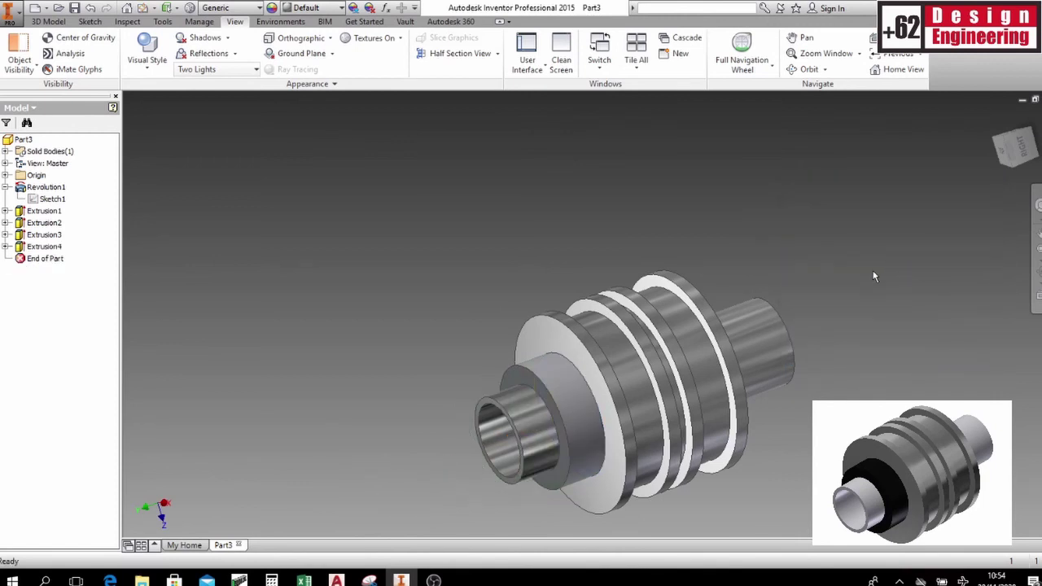
Step: Give Extrusion4 the Rubber - Black appearance and orbit to view the ring from the front
{"action": "left_click", "coordinate": [42, 247]}
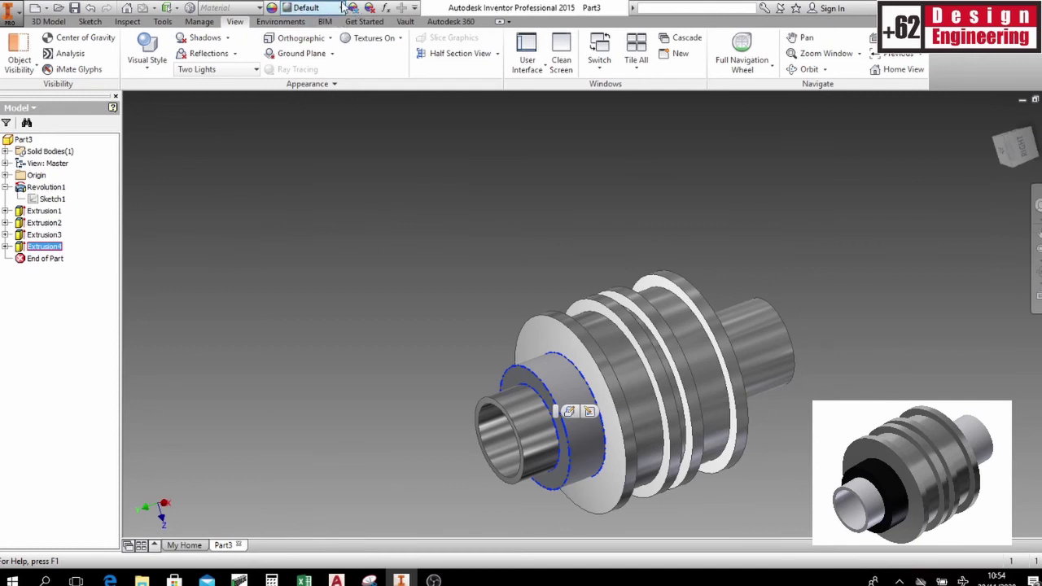
{"action": "scroll", "coordinate": [287, 293], "scroll_direction": "down", "scroll_amount": 3}
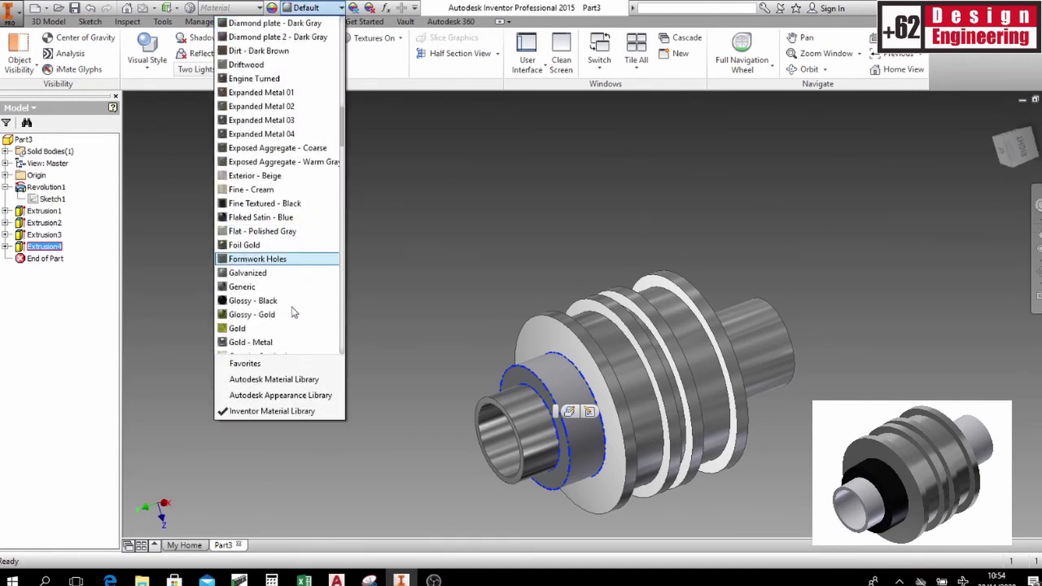
{"action": "scroll", "coordinate": [287, 293], "scroll_direction": "down", "scroll_amount": 3}
{"action": "scroll", "coordinate": [286, 293], "scroll_direction": "down", "scroll_amount": 3}
{"action": "scroll", "coordinate": [287, 289], "scroll_direction": "down", "scroll_amount": 2}
{"action": "scroll", "coordinate": [285, 285], "scroll_direction": "down", "scroll_amount": 5}
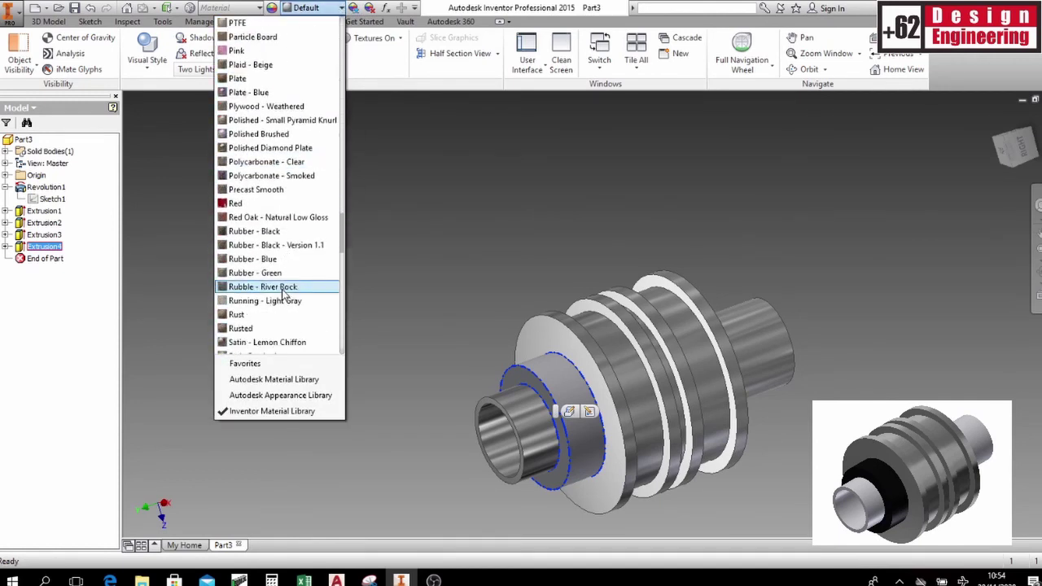
{"action": "scroll", "coordinate": [280, 272], "scroll_direction": "down", "scroll_amount": 2}
{"action": "left_click", "coordinate": [277, 190]}
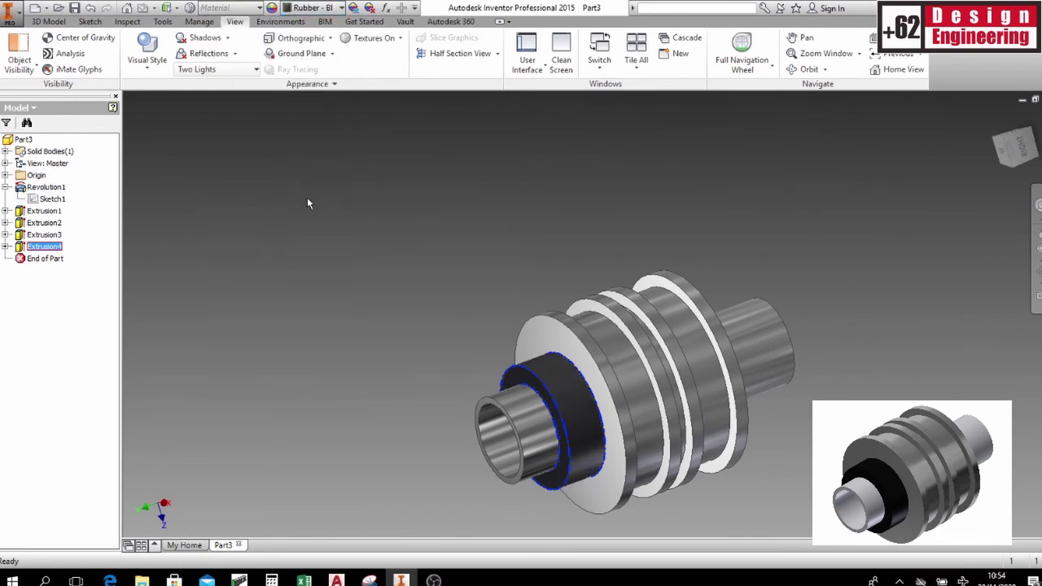
{"action": "left_click", "coordinate": [749, 233]}
{"action": "key", "text": "F4"}
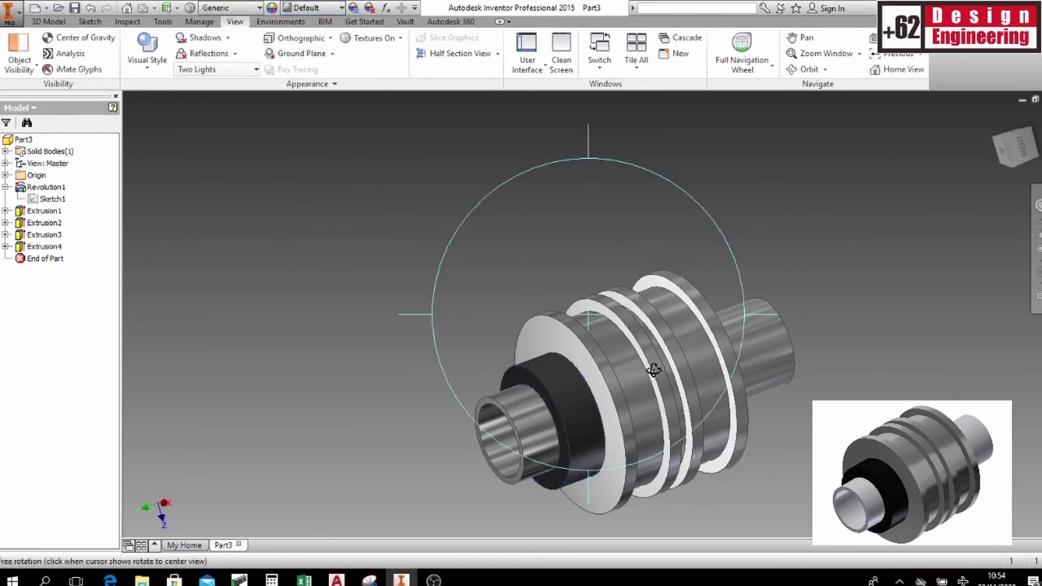
{"action": "mouse_move", "coordinate": [655, 370]}
{"action": "left_mouse_down"}
{"action": "mouse_move", "coordinate": [671, 342]}
{"action": "mouse_move", "coordinate": [672, 367]}
{"action": "left_mouse_up"}
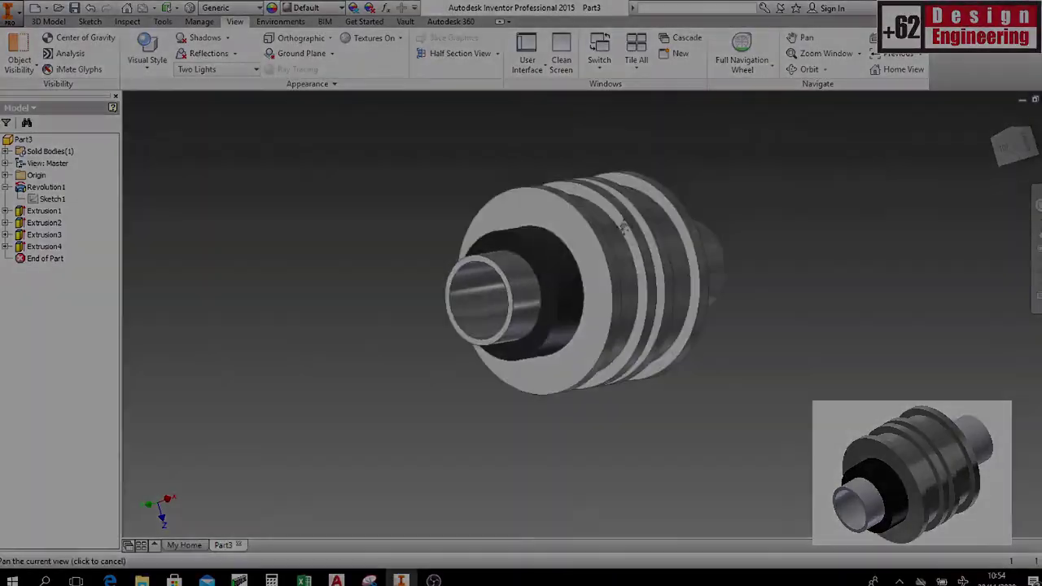